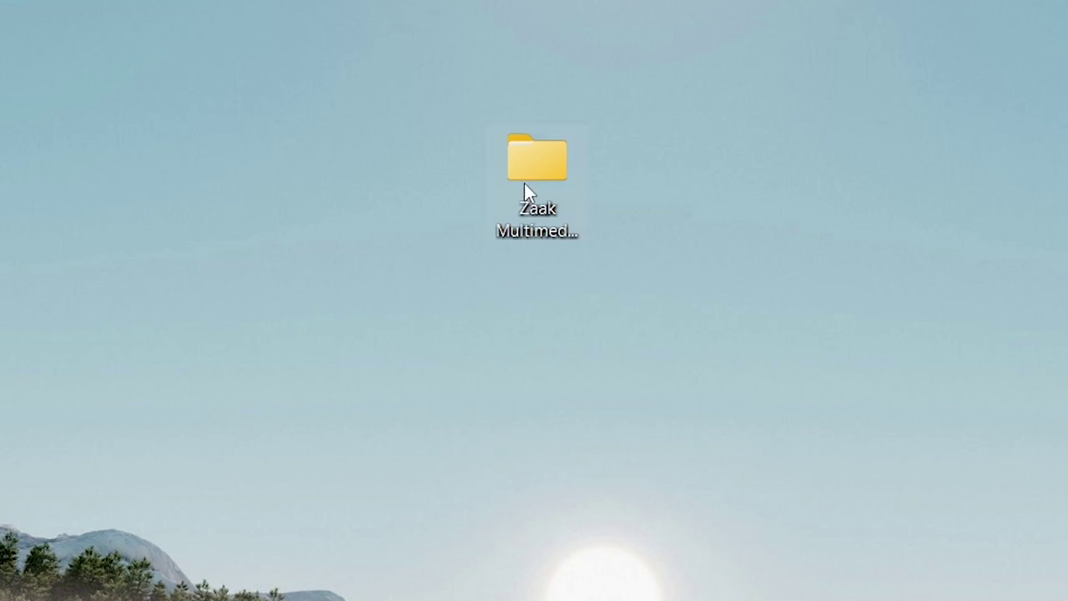
# Open the Zaak Multimedia 120 Free Transition folder and launch HT - FullHD 1920x1080.prproj.
pyautogui.click(528, 154)
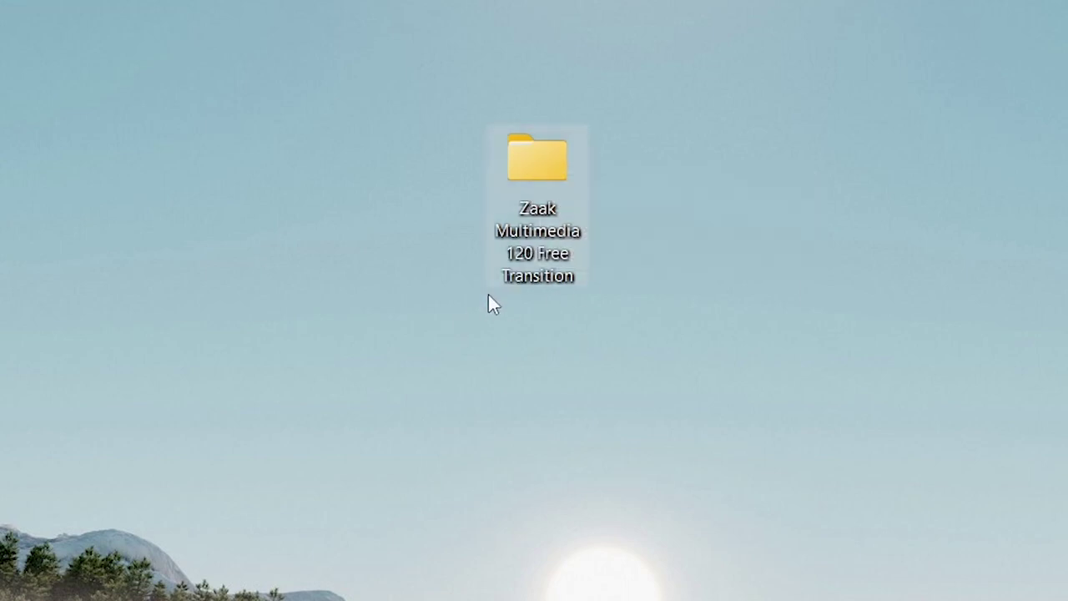
pyautogui.moveTo(539, 194)
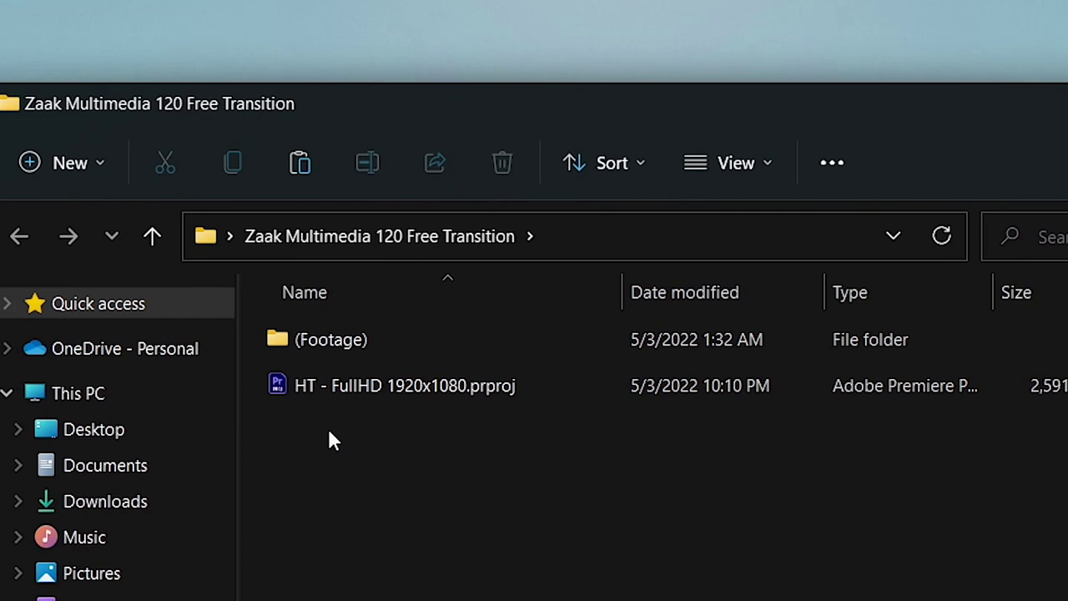
pyautogui.moveTo(337, 349)
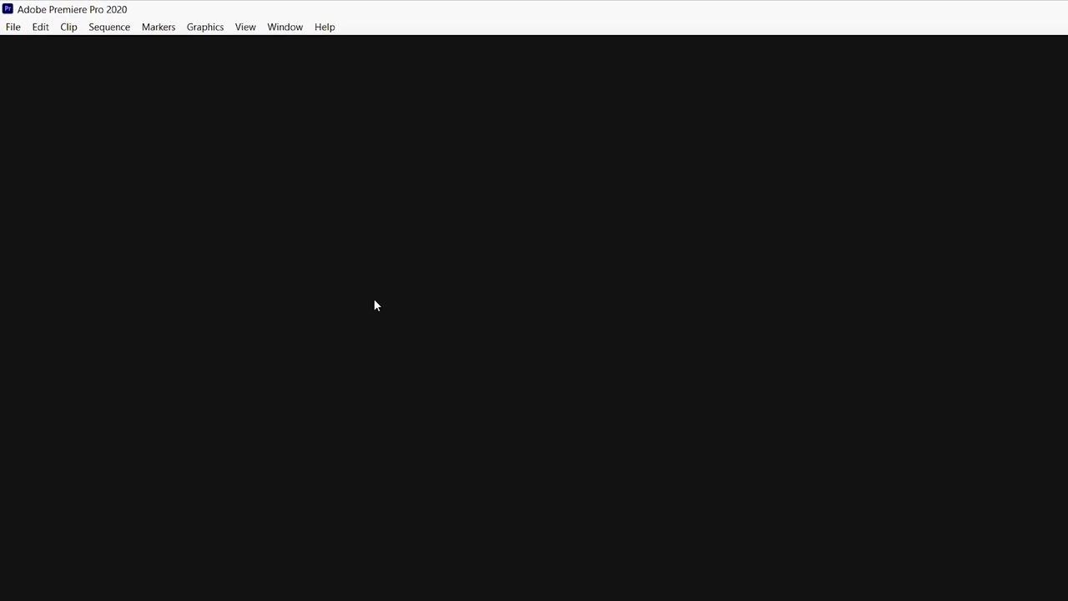
# Open HT - FullHD 1920x1080.prproj via File > Open Project to load its transition bins.
pyautogui.click(10, 29)
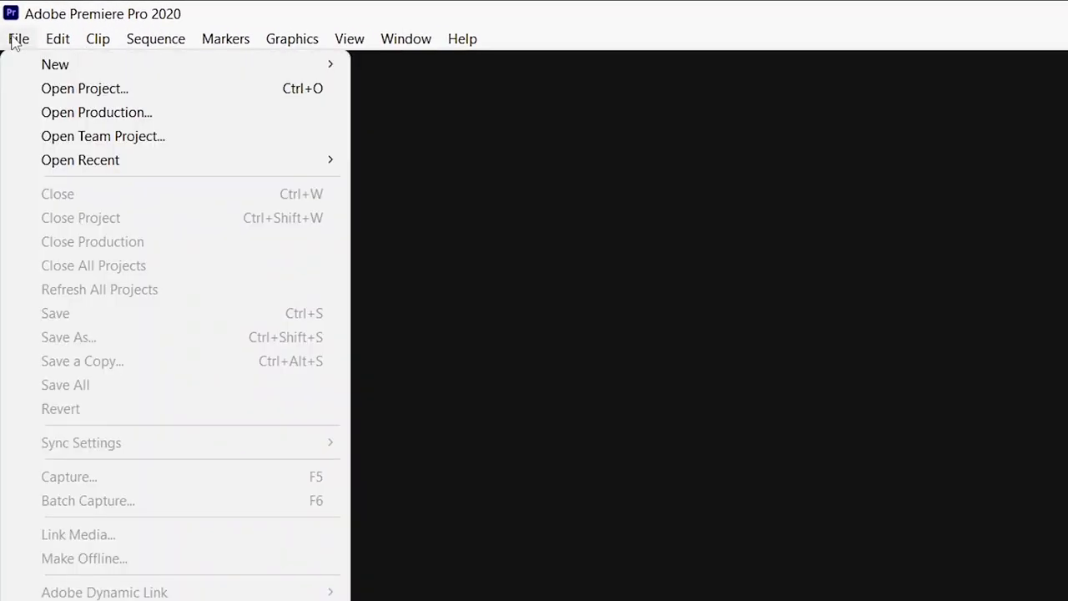
pyautogui.click(67, 94)
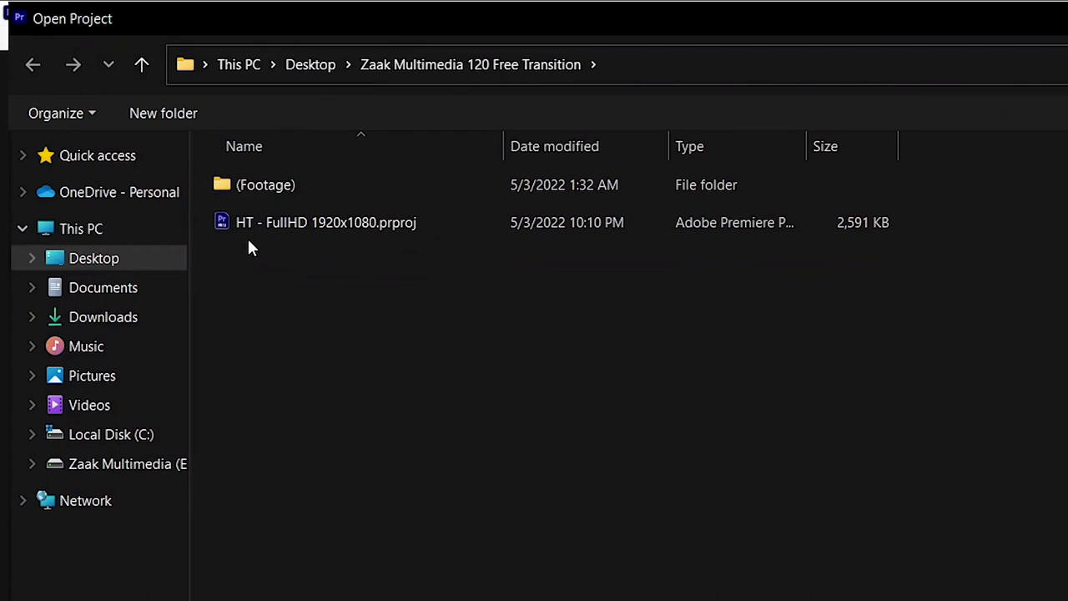
pyautogui.click(285, 223)
pyautogui.doubleClick(338, 227)
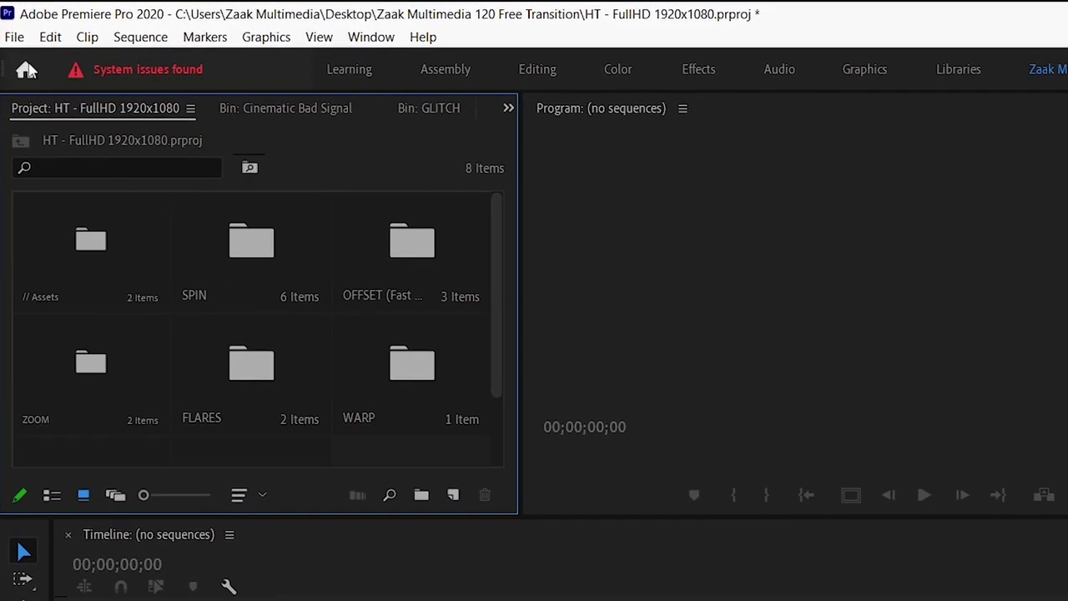
# Save the project under the new name HT - FullHD 1920x1080_1.
pyautogui.click(14, 37)
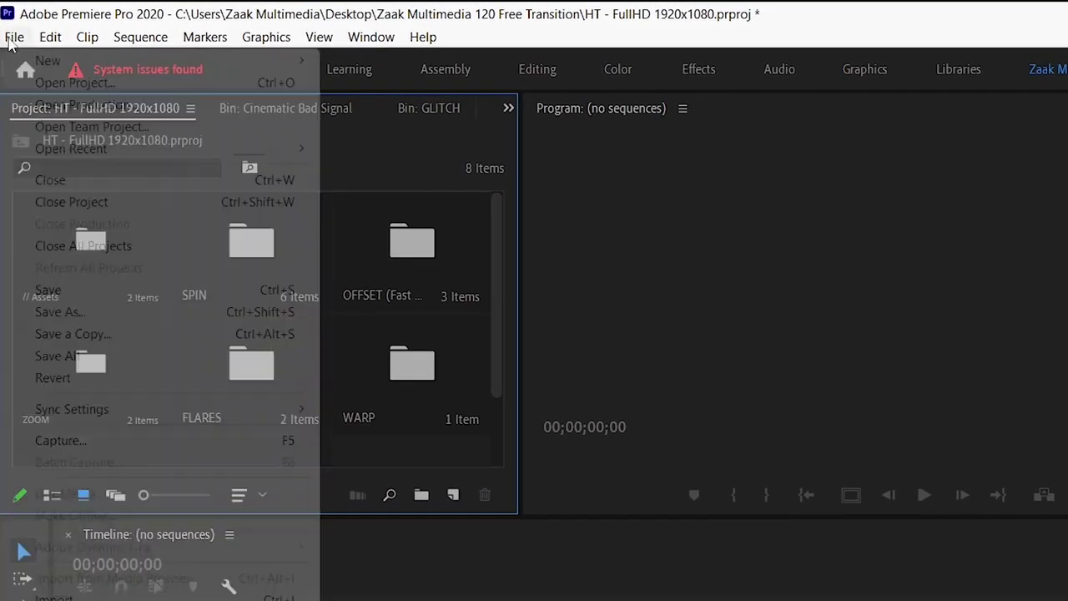
pyautogui.click(88, 310)
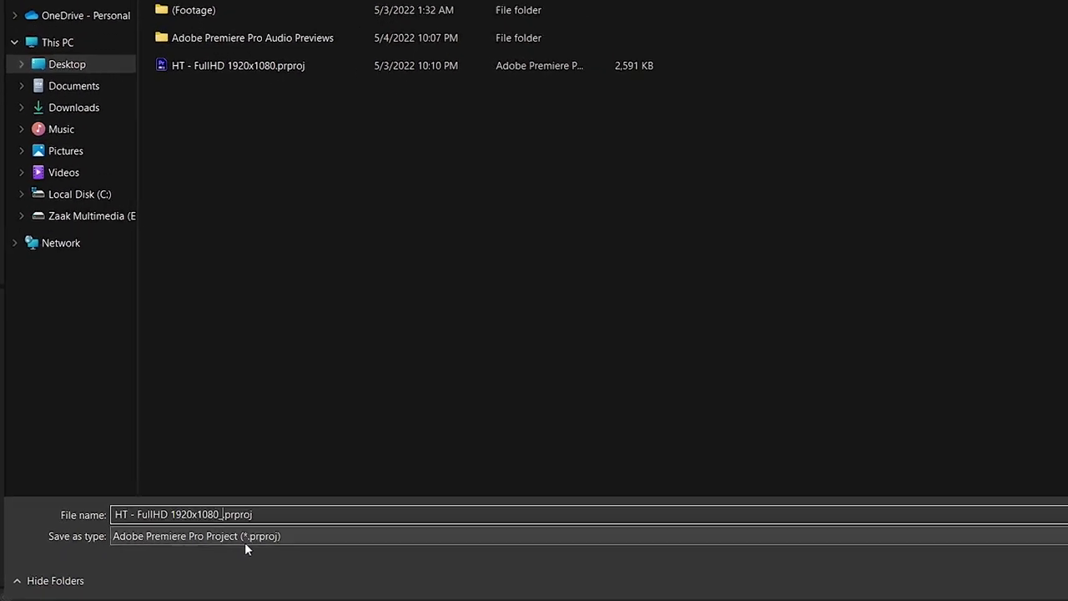
pyautogui.write('1')
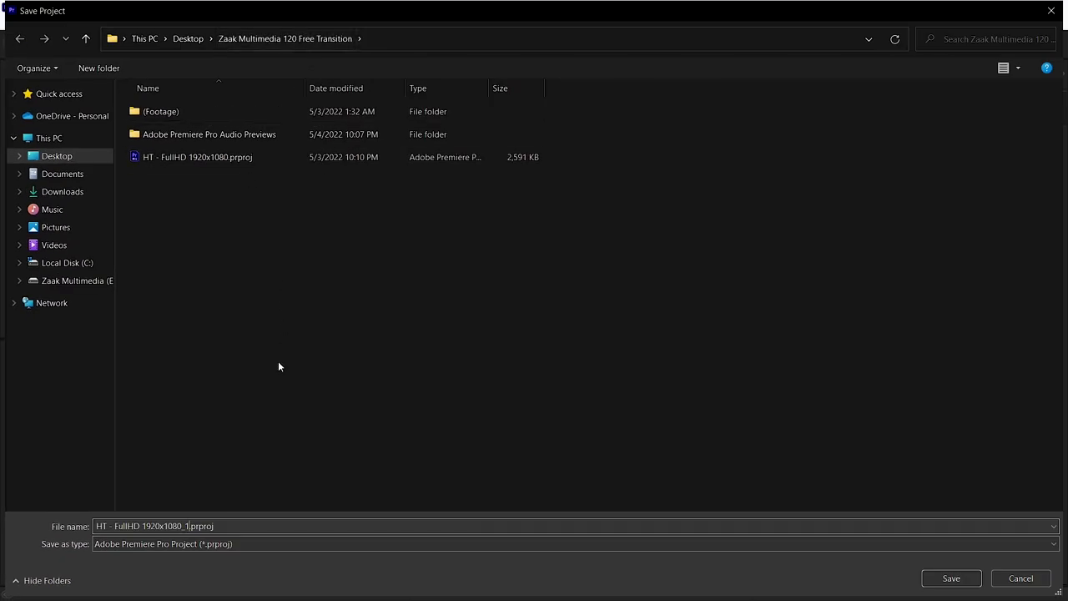
pyautogui.press('Escape')
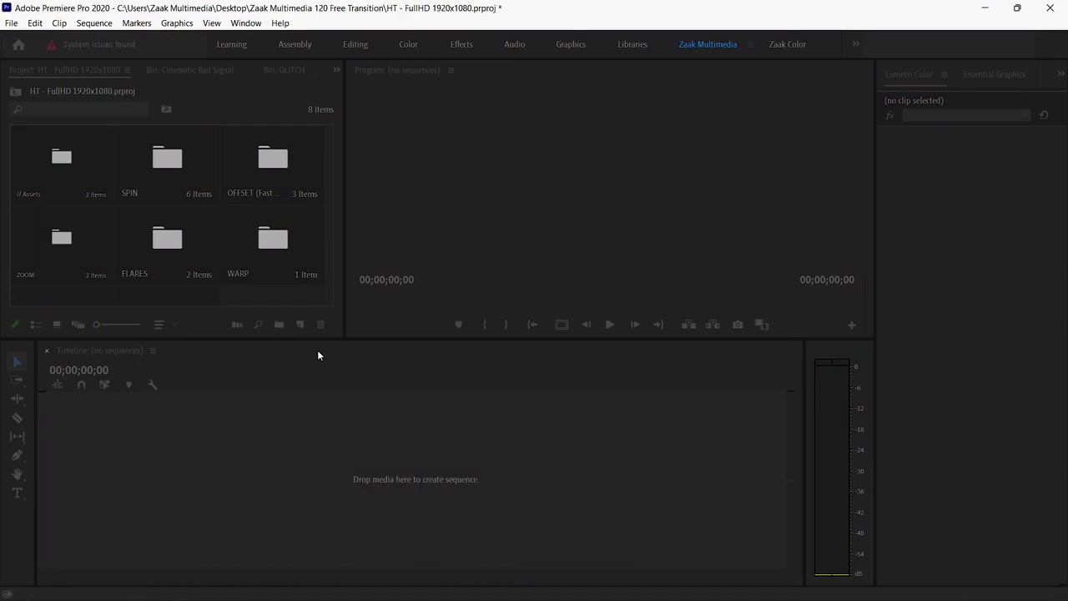
pyautogui.hotkey('ctrl', 's')
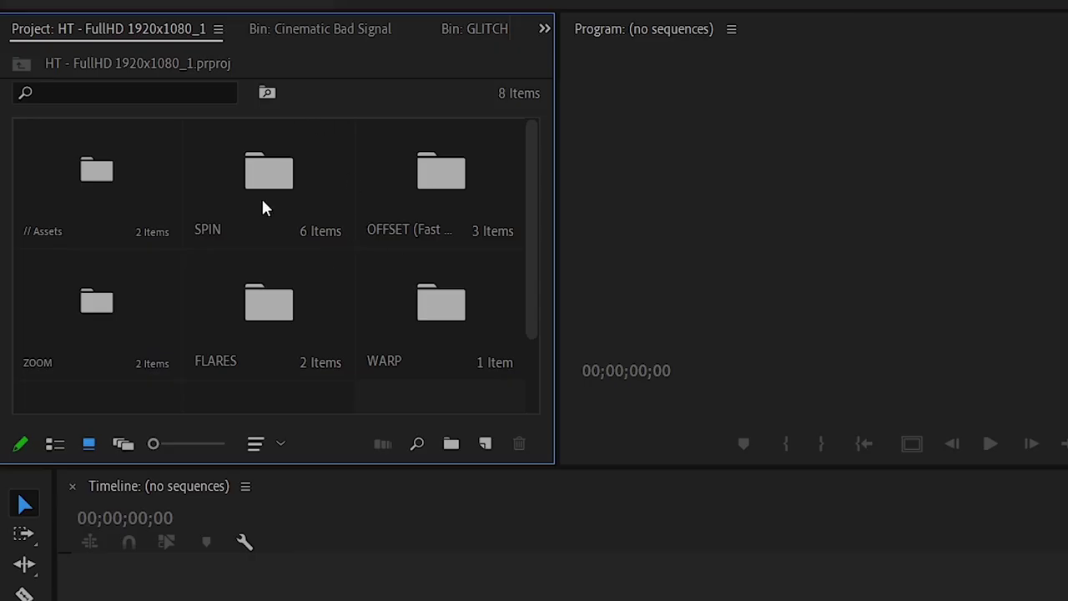
# Browse the SPIN > Twirl and OFFSET (Fast Pan) > Ease bins, then return to the top-level folders.
pyautogui.doubleClick(314, 199)
pyautogui.doubleClick(153, 193)
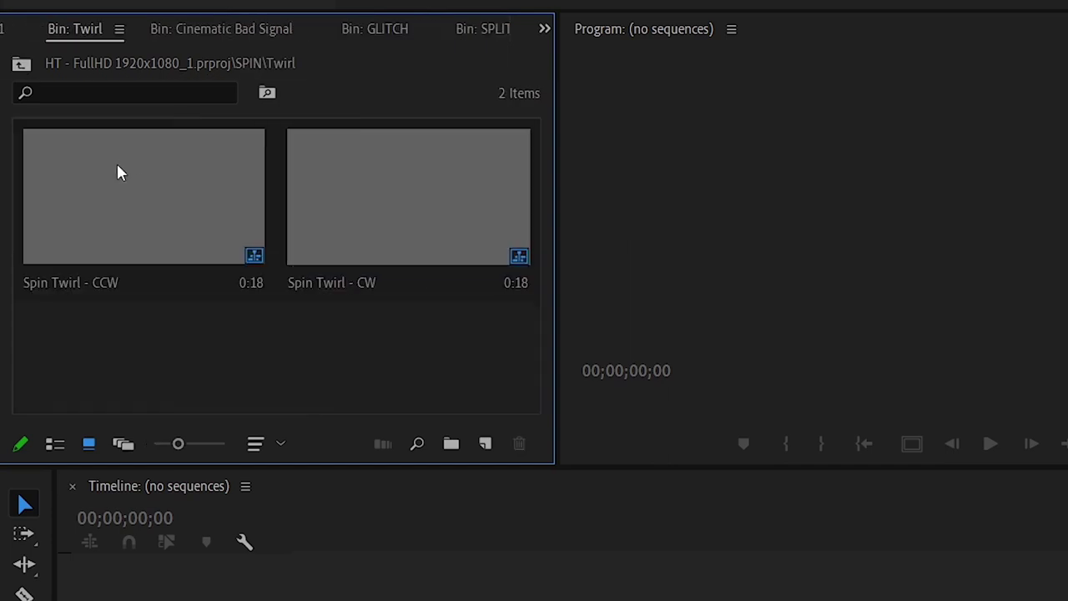
pyautogui.click(5, 32)
pyautogui.doubleClick(448, 197)
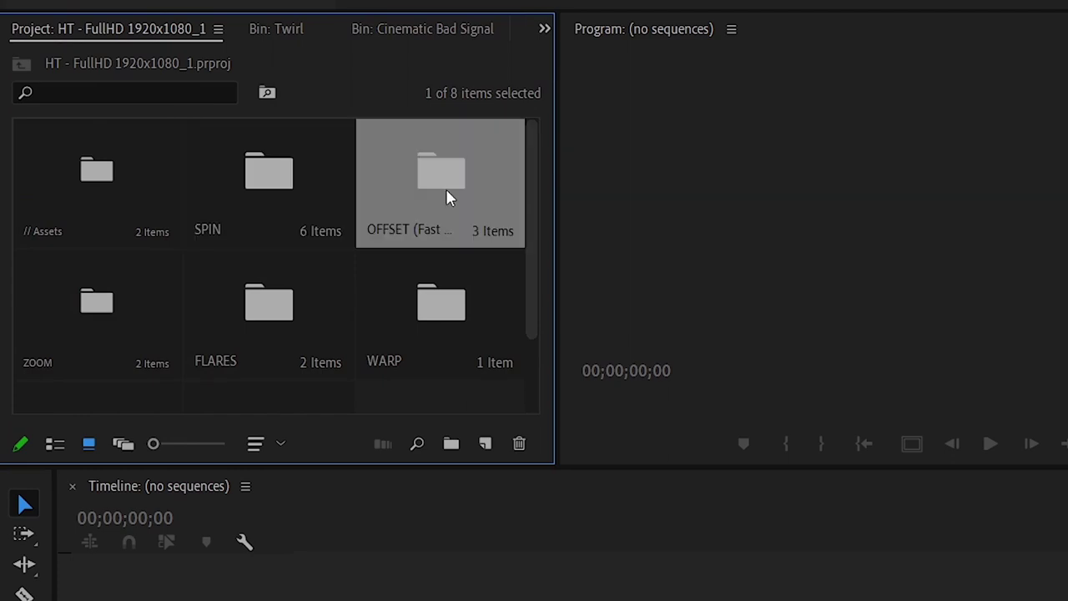
pyautogui.doubleClick(155, 215)
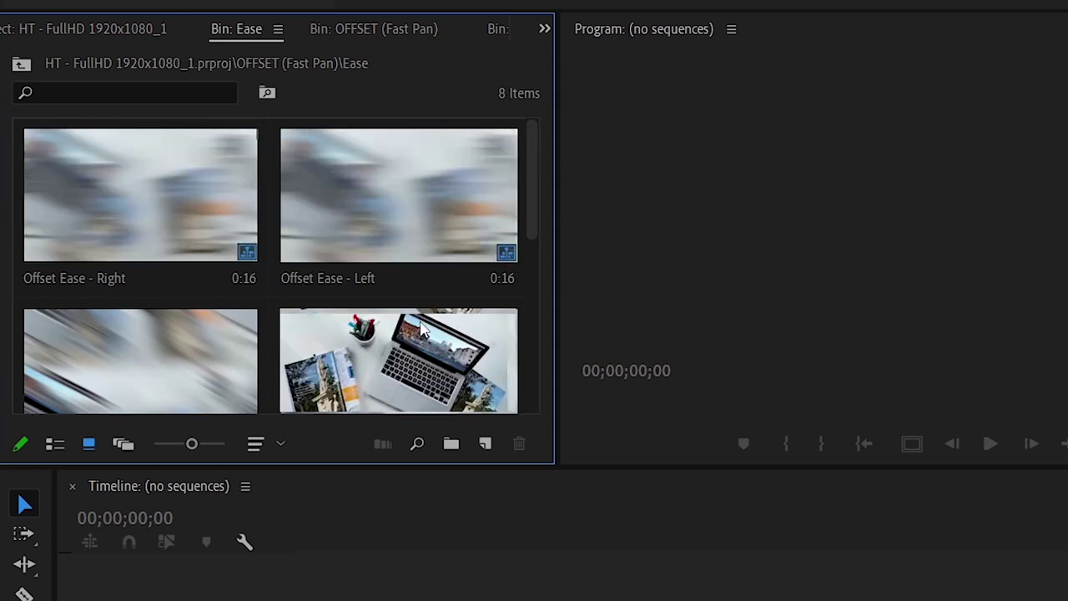
pyautogui.click(78, 25)
pyautogui.click(380, 397)
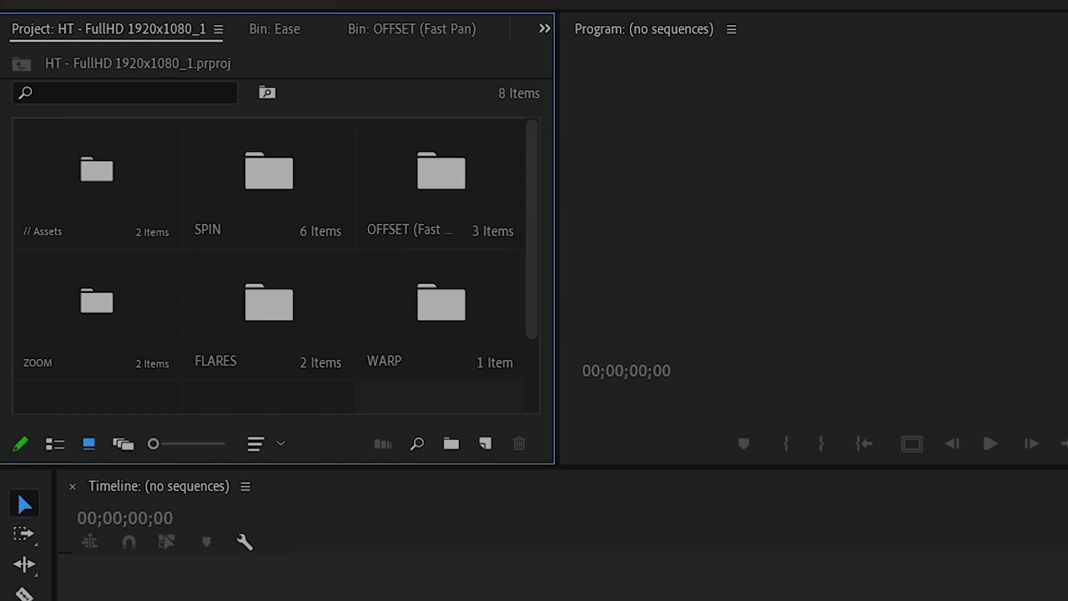
# Open the Transition.prproj project from the Desktop.
pyautogui.hotkey('alt', 'f')
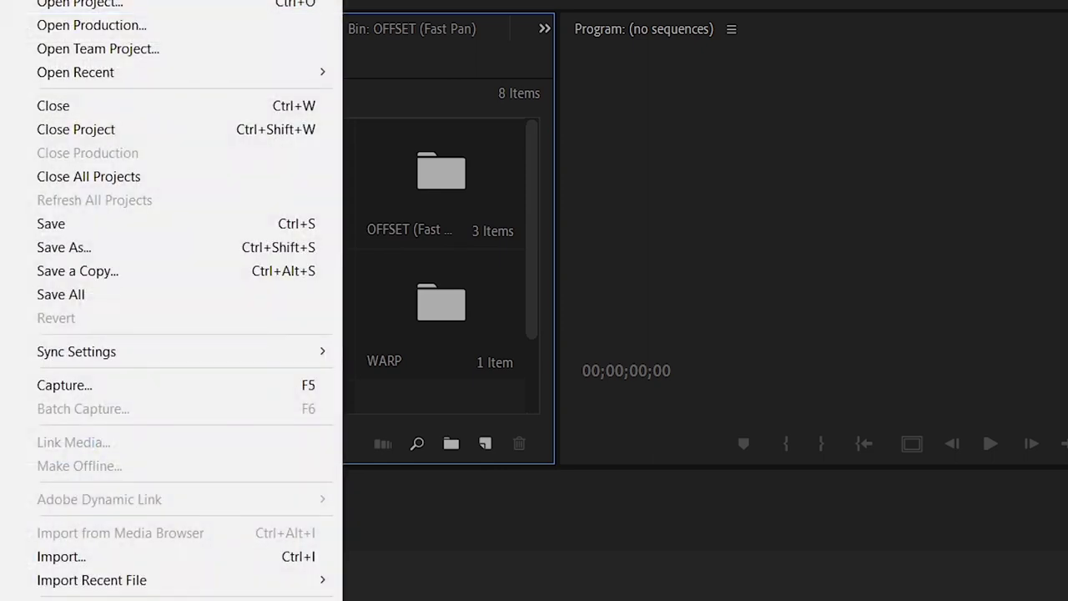
pyautogui.click(129, 5)
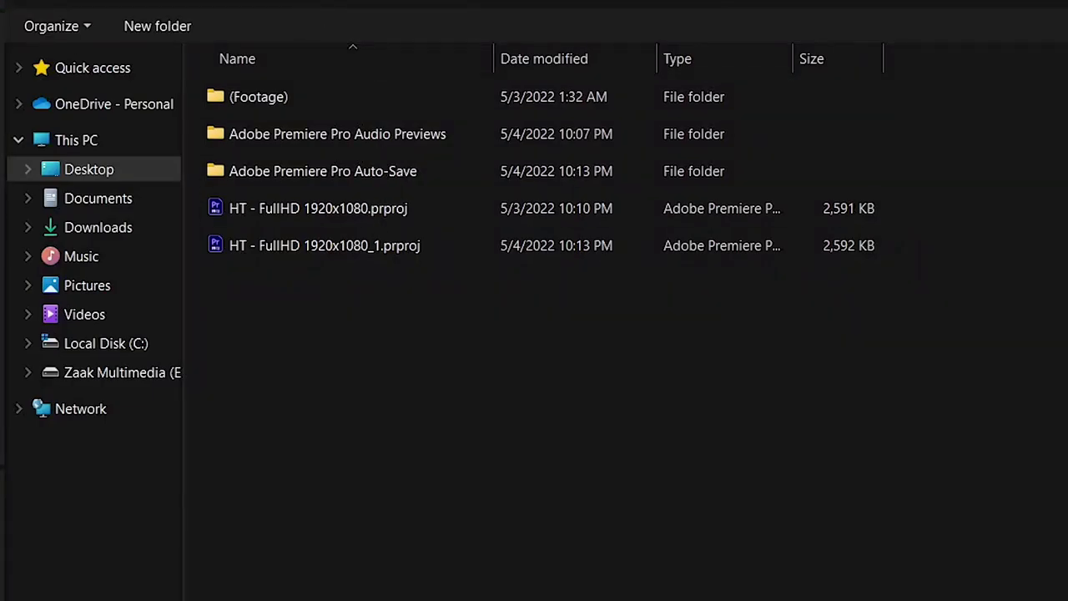
pyautogui.hotkey('alt', 'Up')
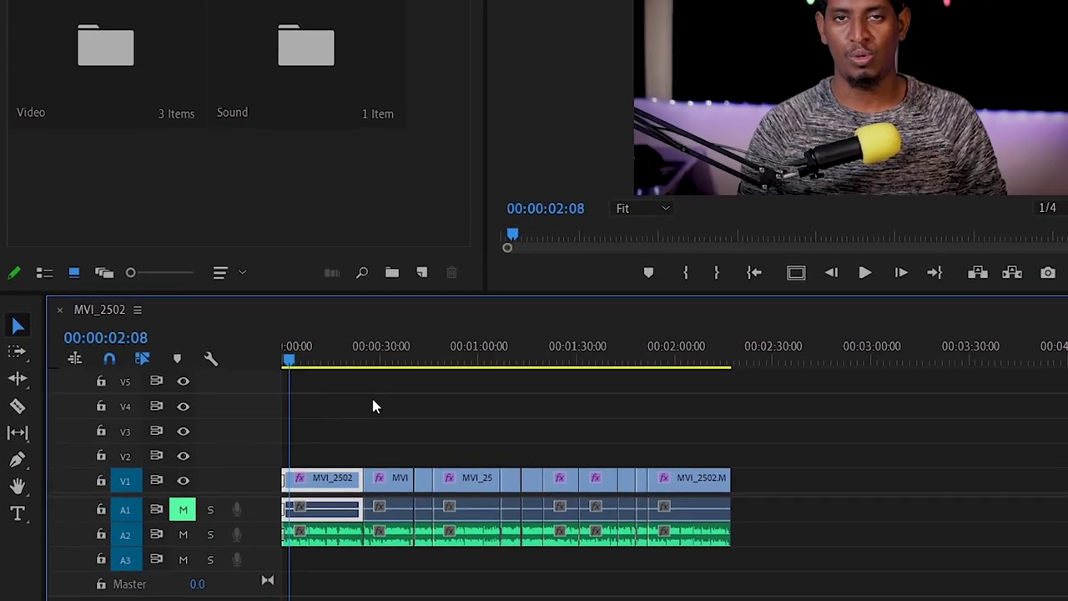
# Rewind the MVI_2502 playhead to 0, zoom the timeline in twice and select the second clip.
pyautogui.moveTo(287, 372); pyautogui.dragTo(280, 372)
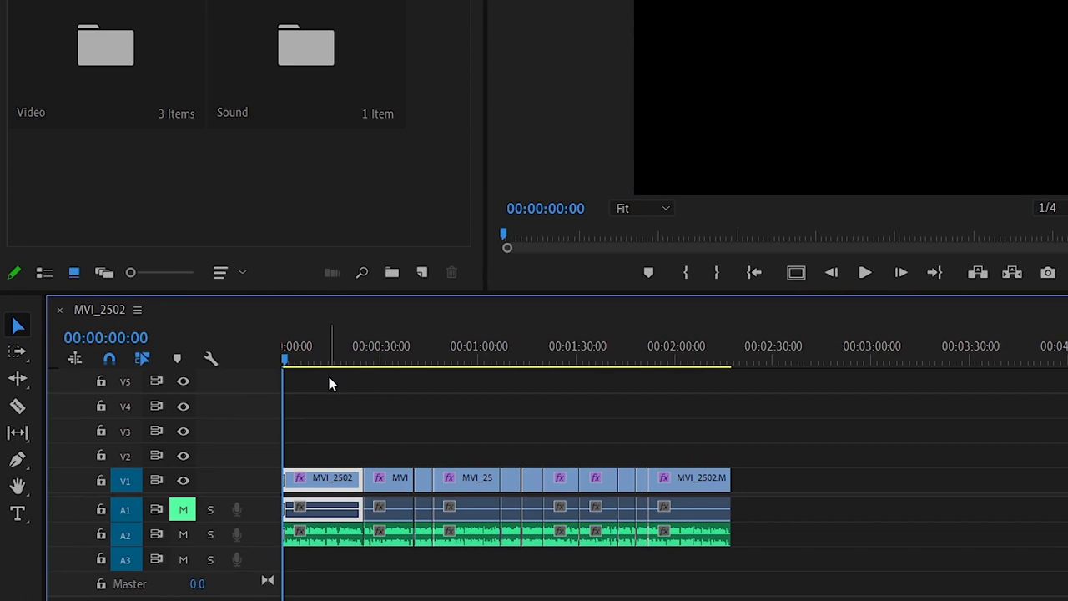
pyautogui.press('=')
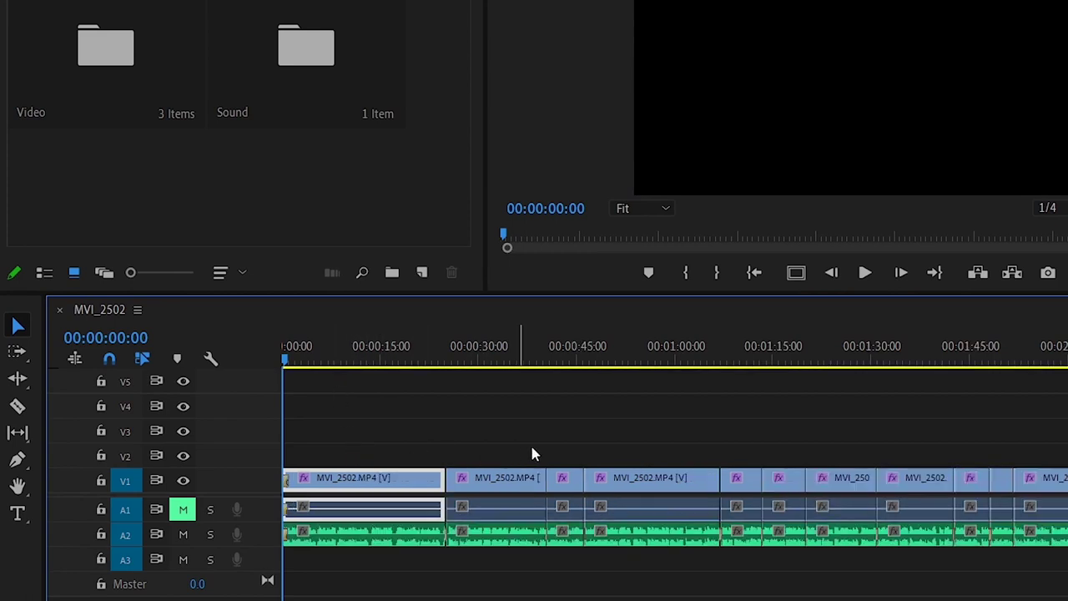
pyautogui.press('=')
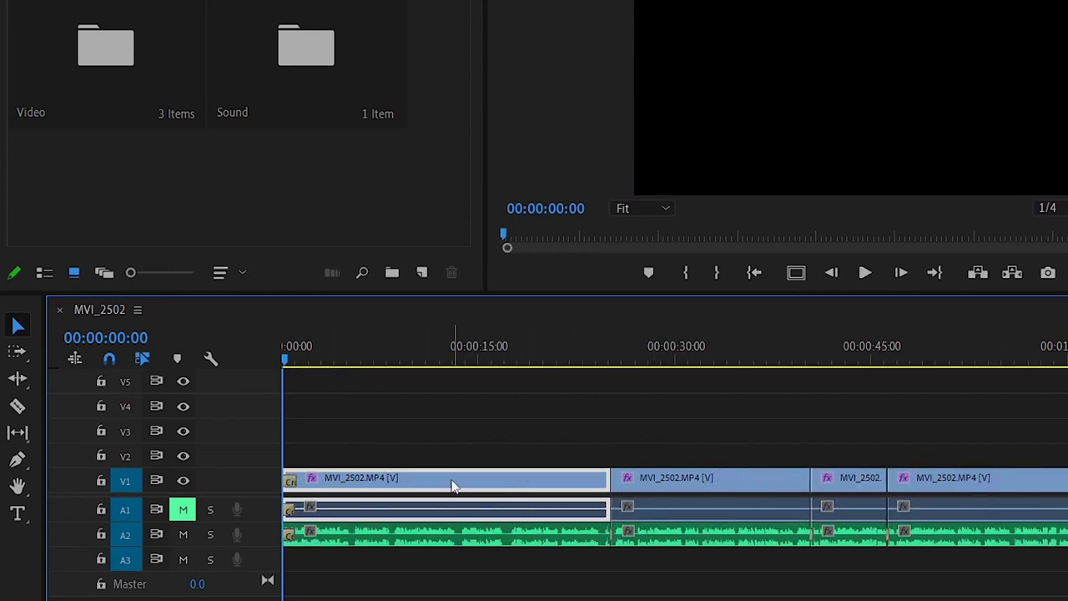
pyautogui.click(672, 486)
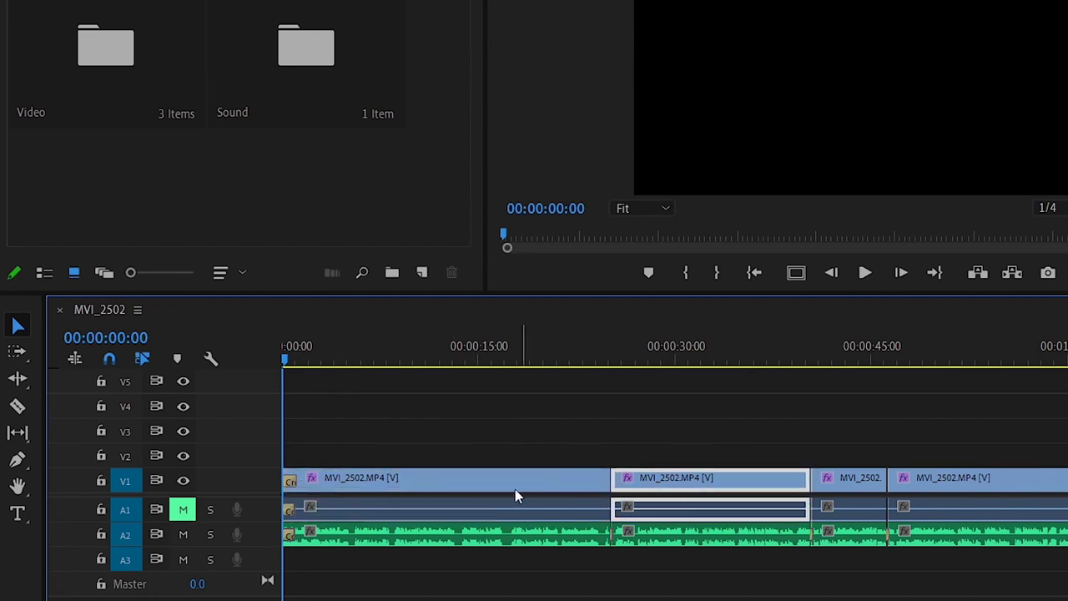
pyautogui.click(482, 486)
pyautogui.click(671, 482)
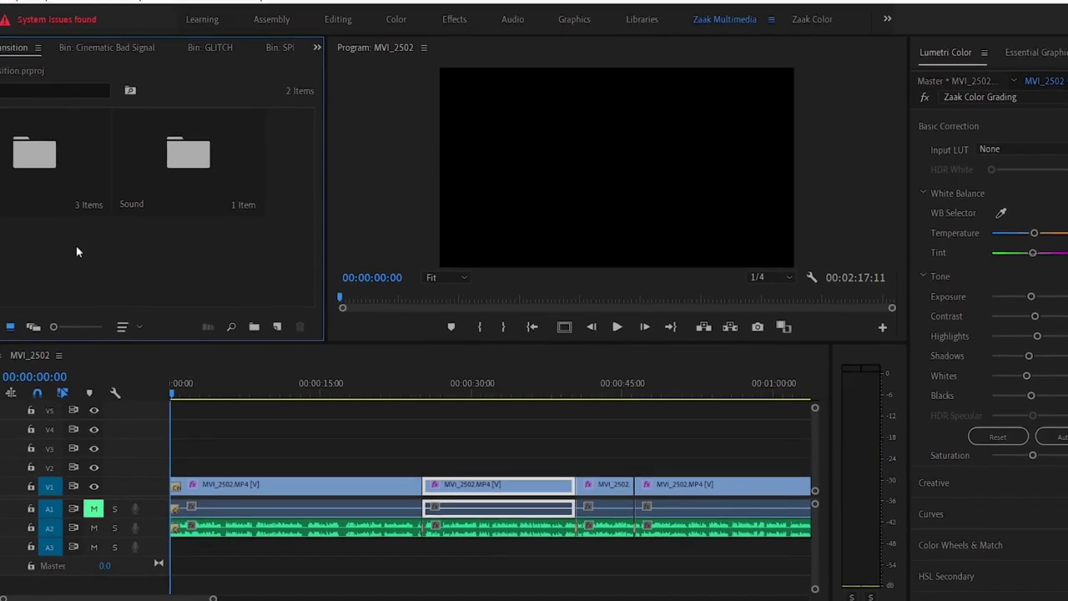
# Choose HT - FullHD 1920x1080_1.prproj for import to bring up its Import Project options.
pyautogui.doubleClick(76, 245)
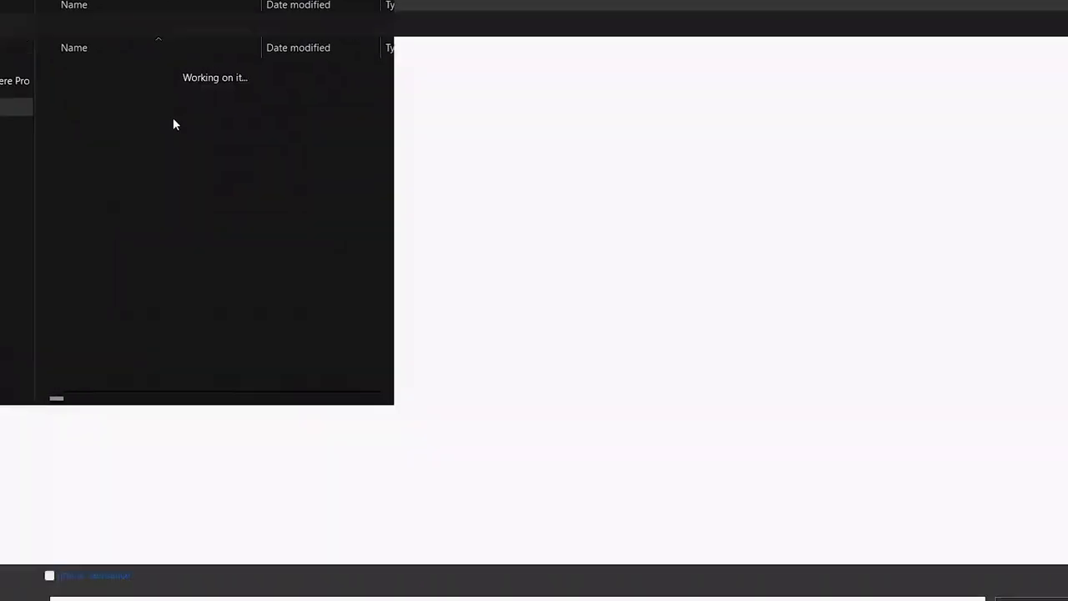
pyautogui.click(221, 154)
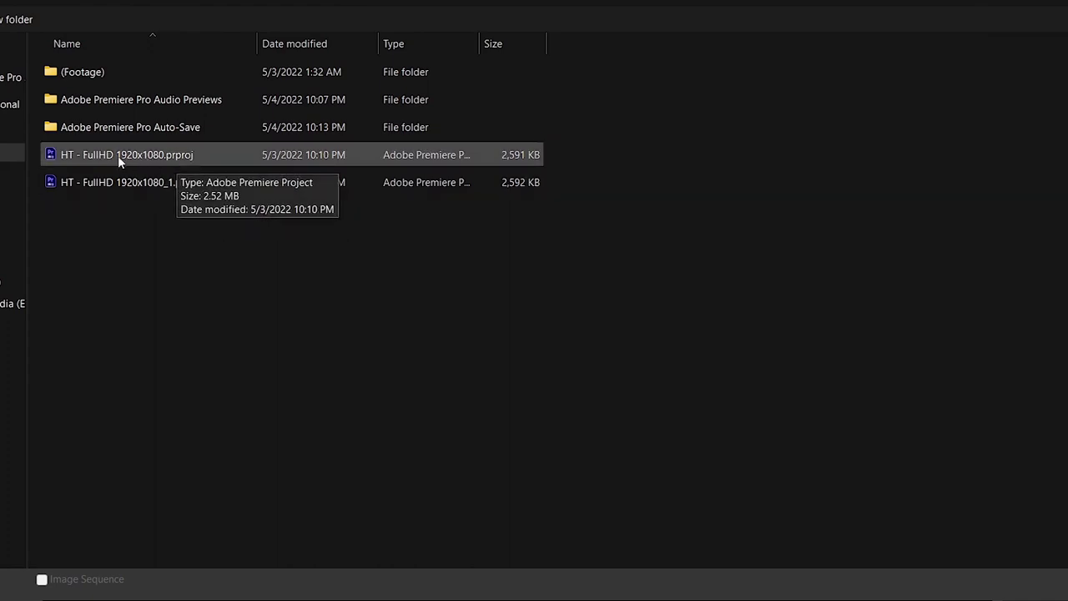
pyautogui.click(191, 154)
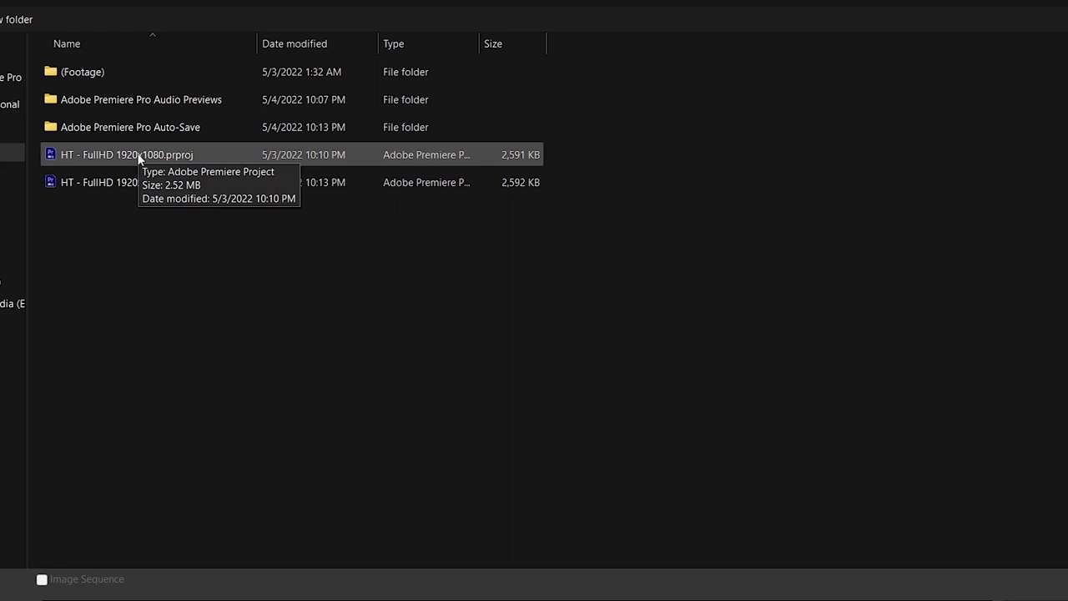
pyautogui.click(73, 181)
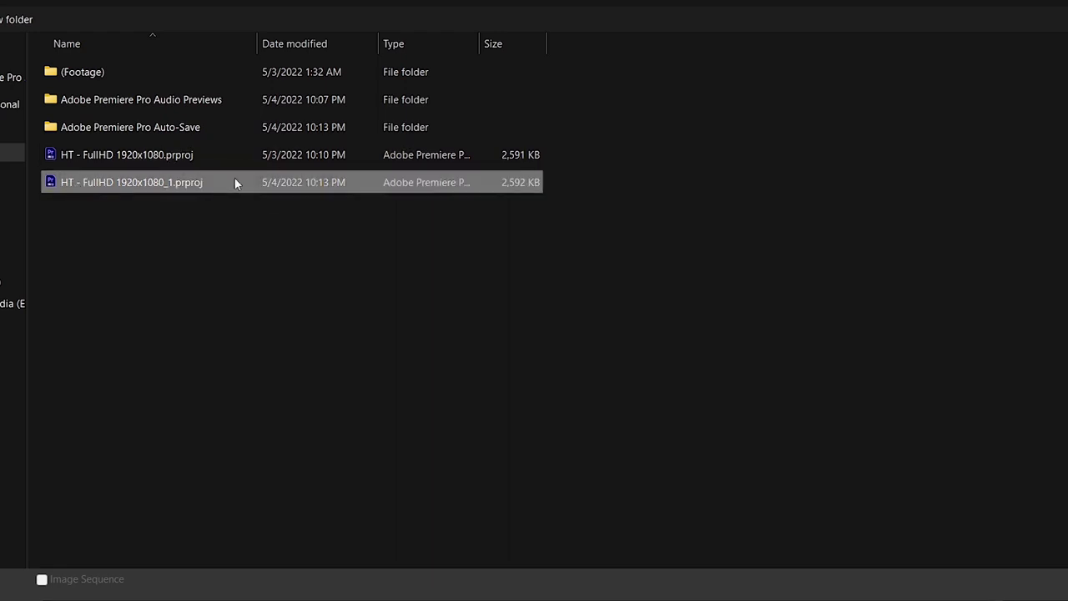
pyautogui.doubleClick(170, 184)
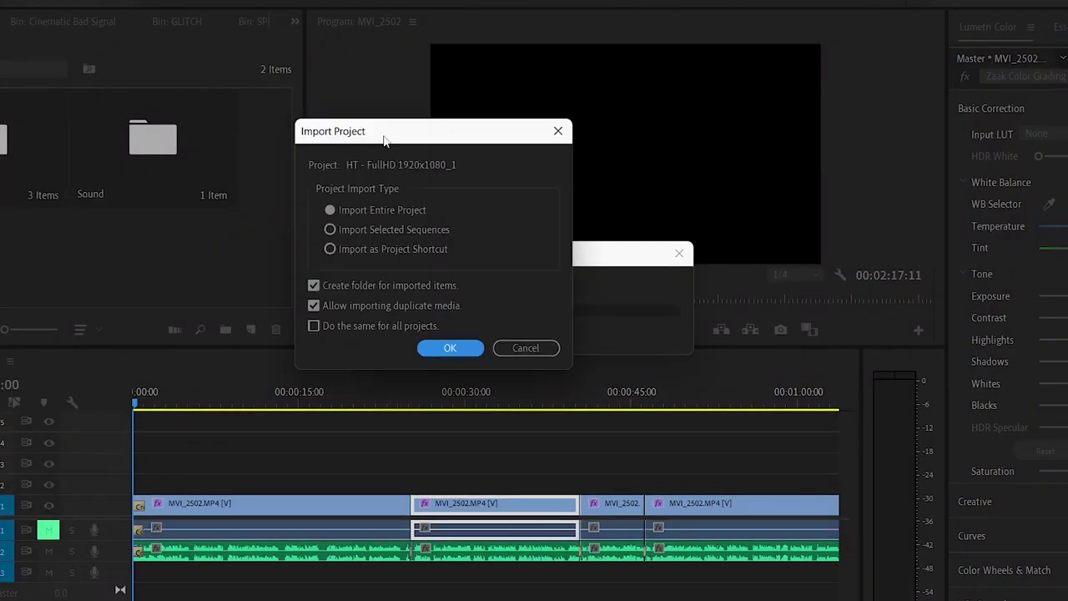
# Confirm Import Entire Project, adding the HT - FullHD bin beside Video and Sound.
pyautogui.moveTo(396, 146); pyautogui.dragTo(430, 163)
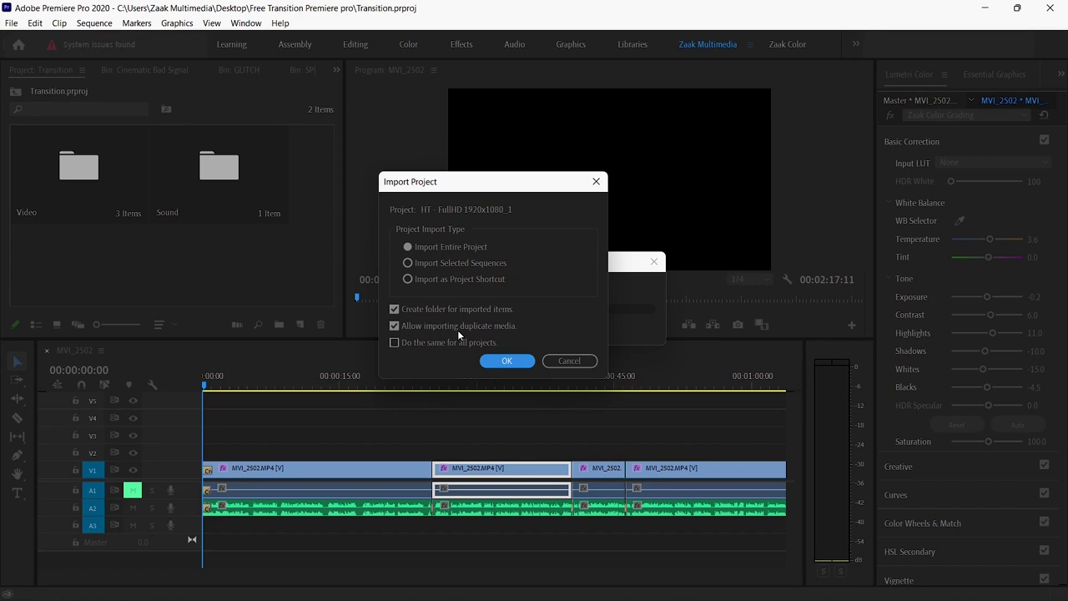
pyautogui.click(506, 361)
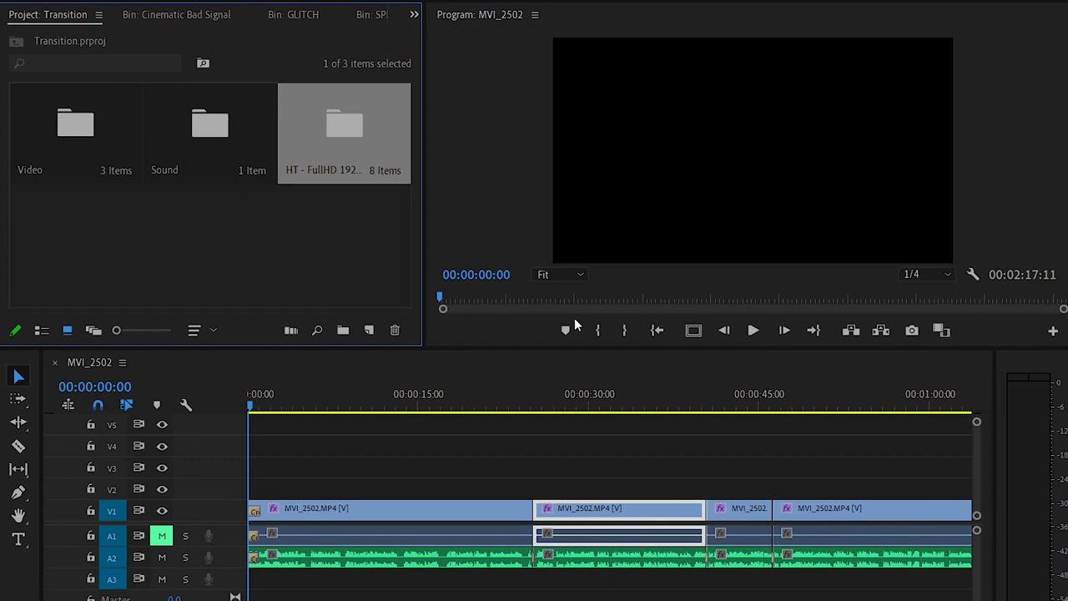
# Open the imported HT - FullHD bin in its own tab and scan its folders.
pyautogui.click(393, 209)
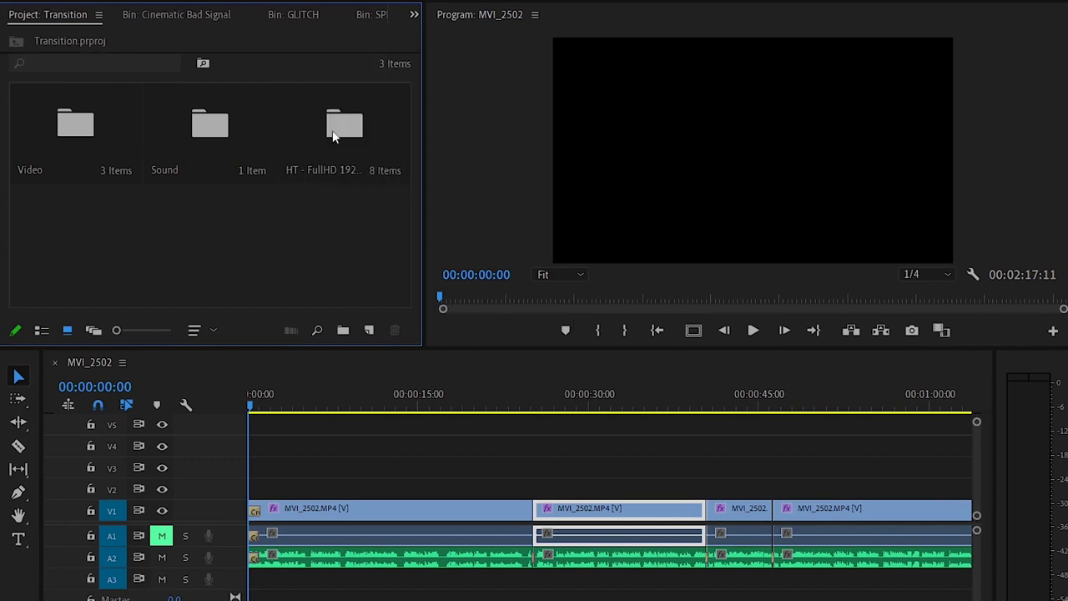
pyautogui.click(328, 132)
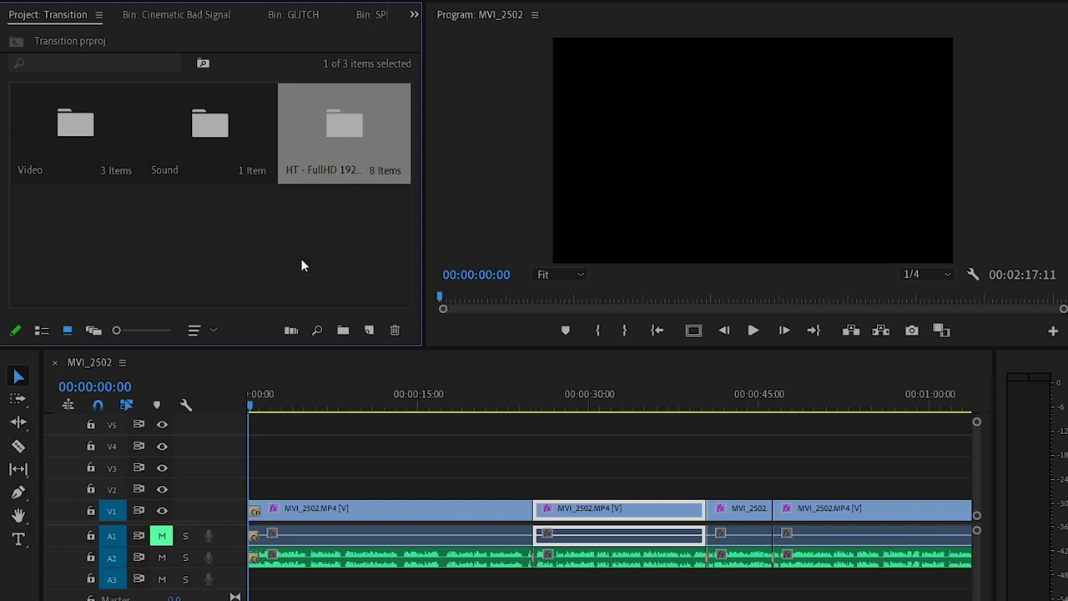
pyautogui.press('Return')
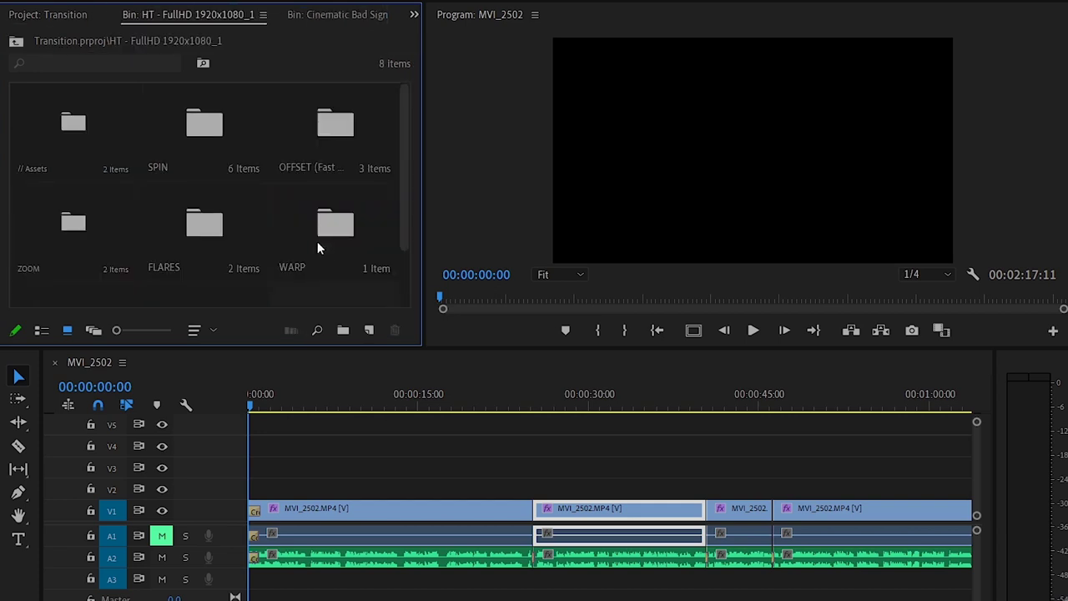
pyautogui.scroll(-2, 310, 240)
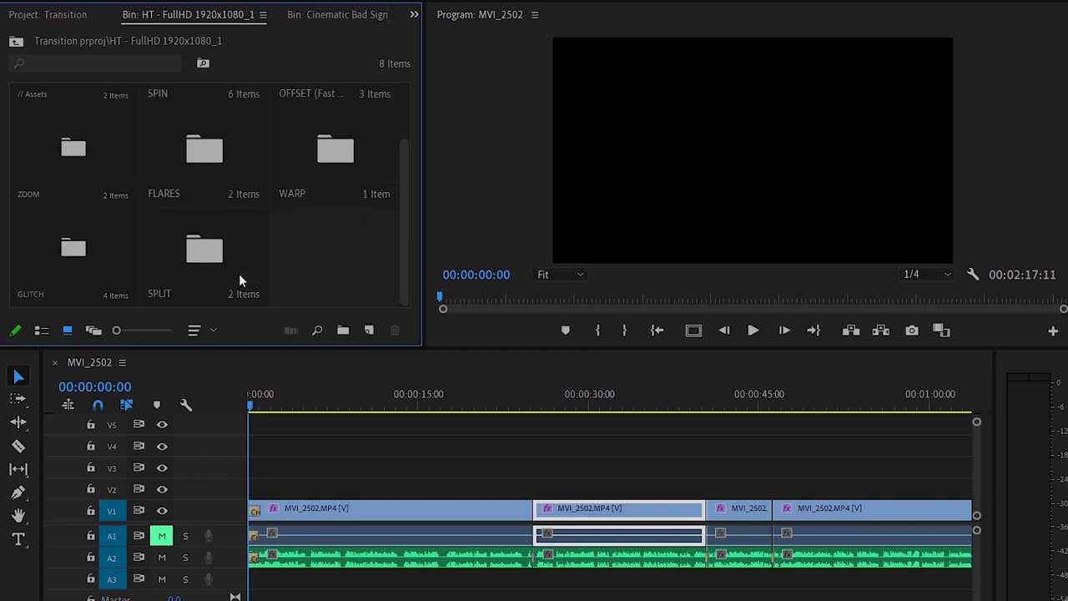
pyautogui.scroll(2, 234, 267)
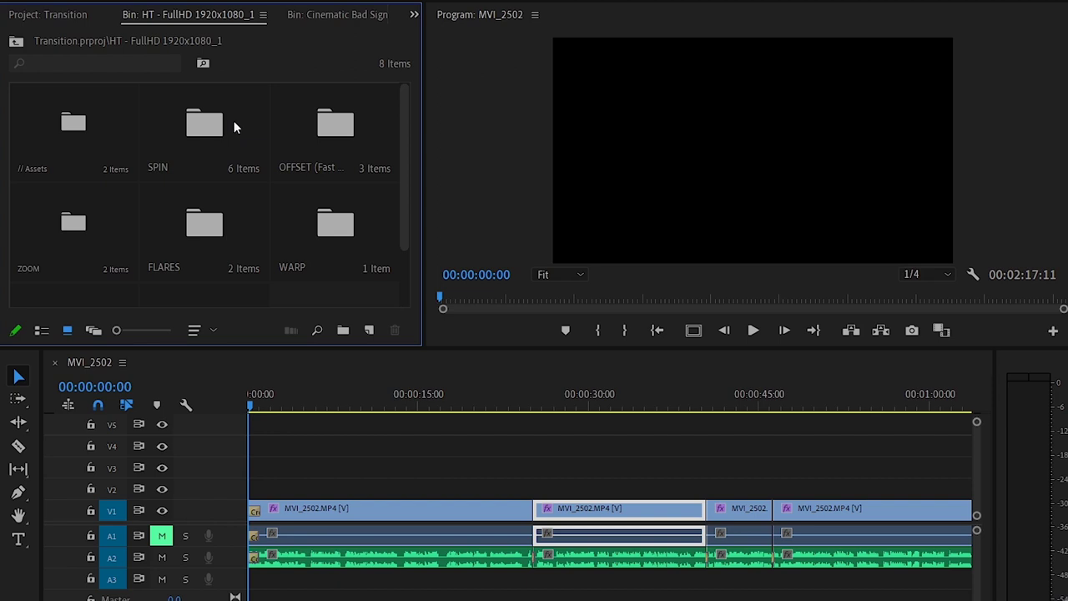
pyautogui.scroll(-2, 341, 223)
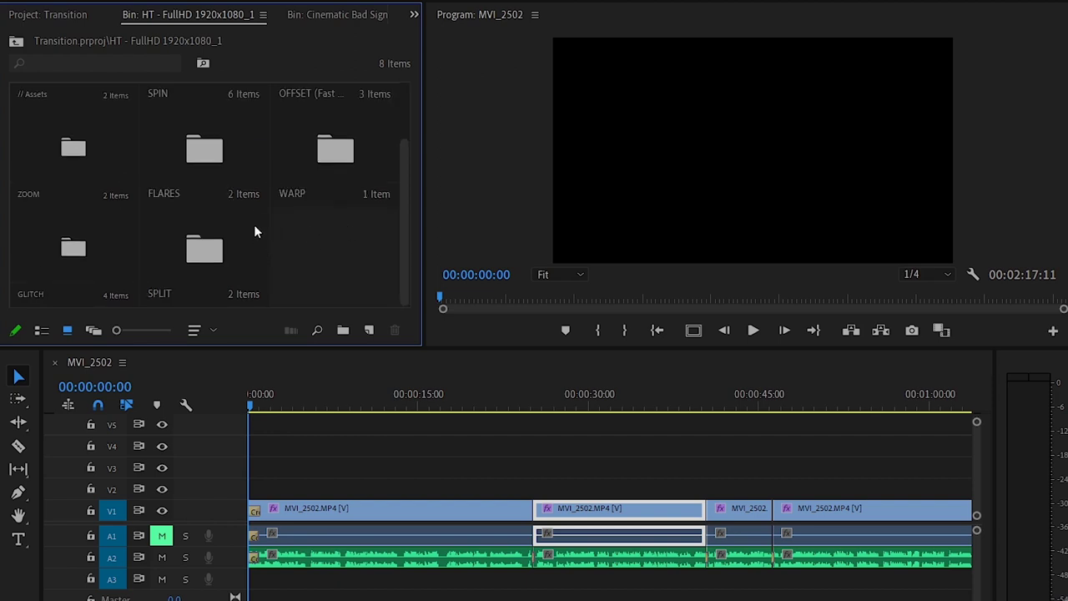
# Open FLARES > Light Leaks and select one of its light leak clips.
pyautogui.click(48, 275)
pyautogui.click(180, 174)
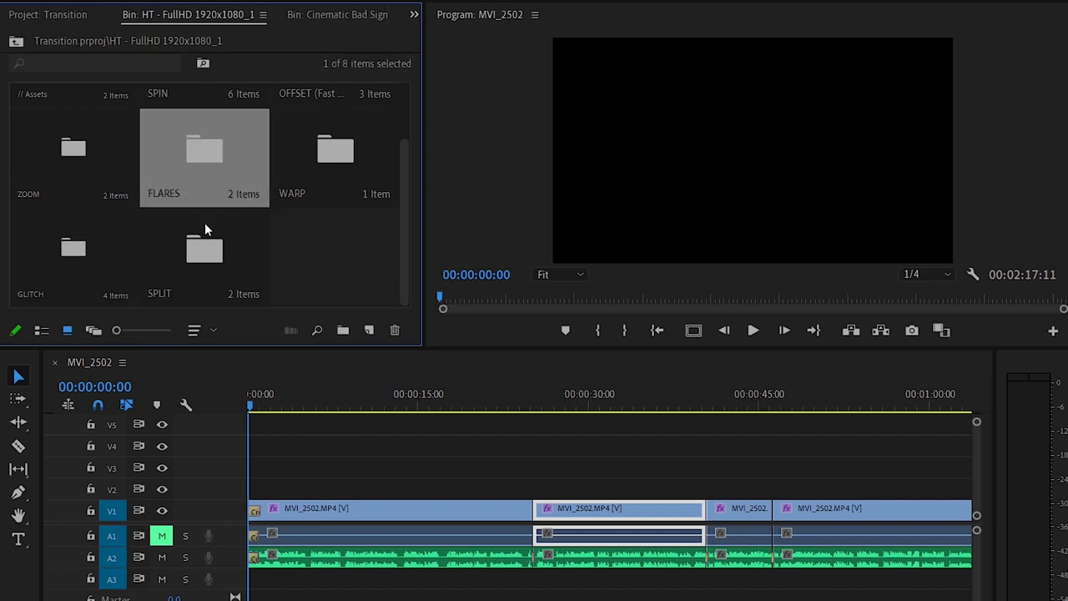
pyautogui.doubleClick(203, 161)
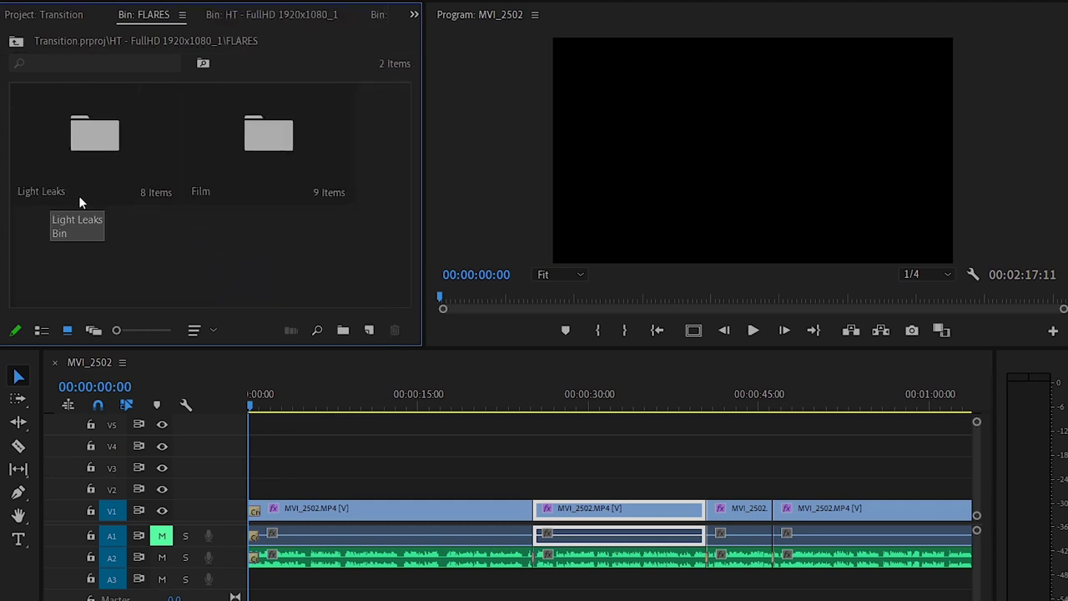
pyautogui.click(109, 132)
pyautogui.doubleClick(109, 133)
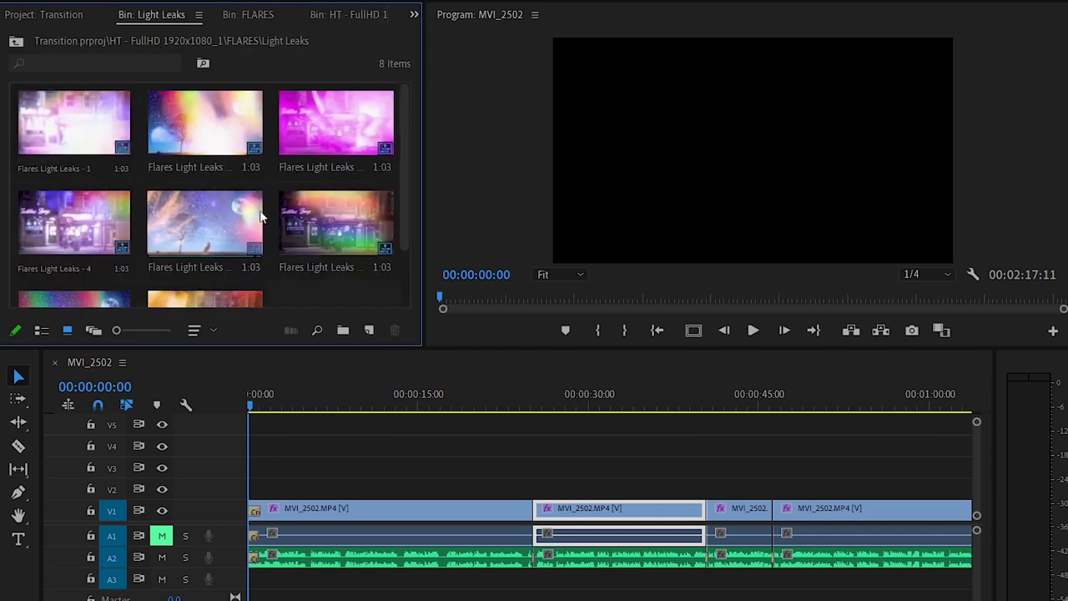
pyautogui.click(167, 226)
# Drag the light leak clip onto the top video track above the cut near 00:00:24.
pyautogui.moveTo(261, 265)
pyautogui.mouseDown()
pyautogui.moveTo(525, 480)
pyautogui.moveTo(530, 464)
pyautogui.mouseUp()
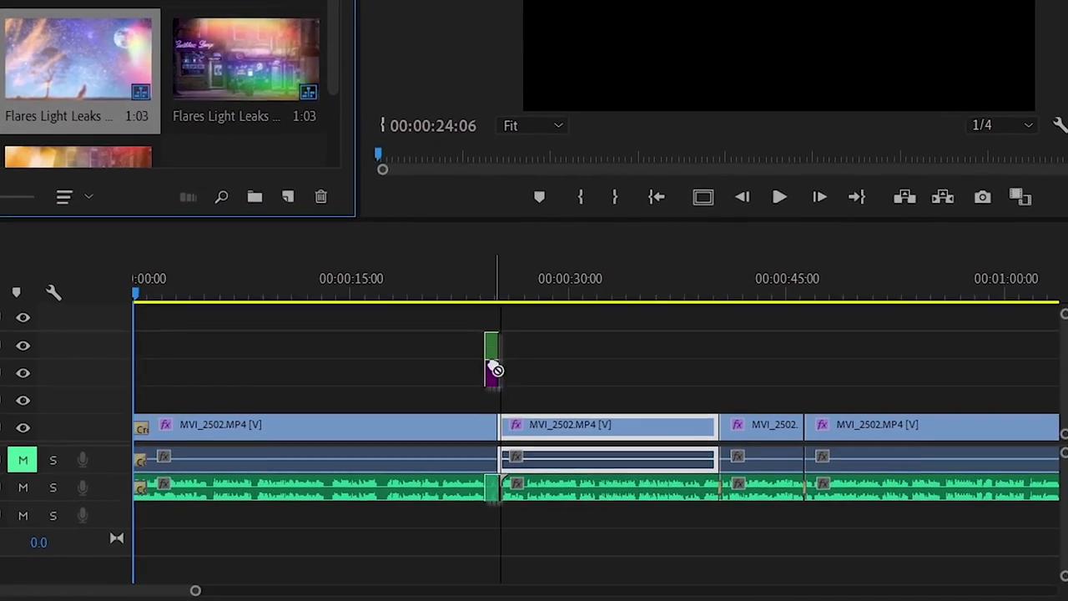
pyautogui.moveTo(494, 367); pyautogui.dragTo(494, 367)
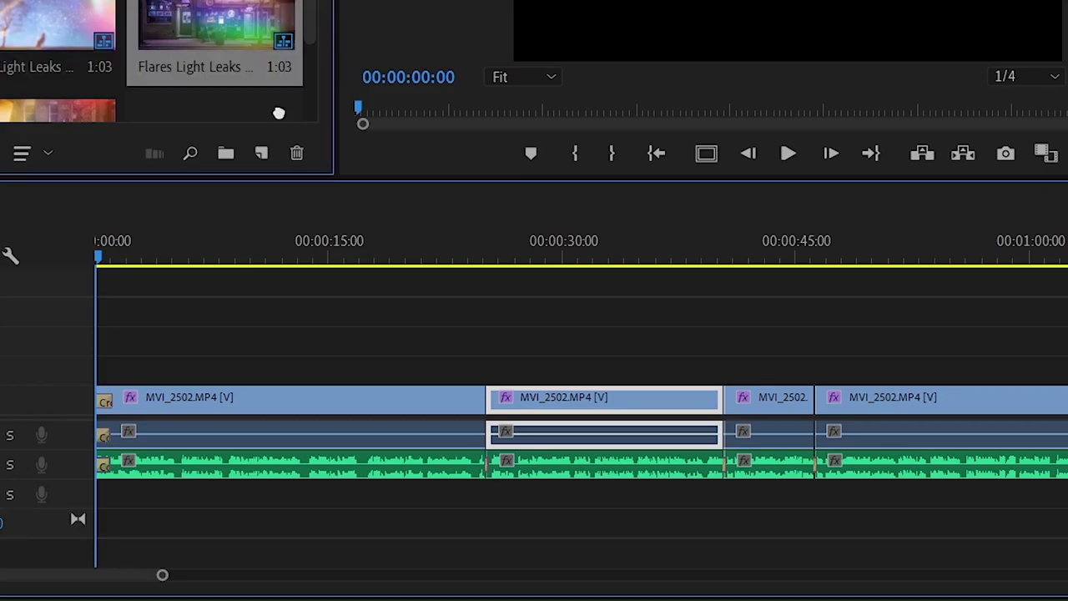
pyautogui.moveTo(305, 271); pyautogui.dragTo(421, 427)
pyautogui.moveTo(469, 327)
pyautogui.mouseDown()
pyautogui.moveTo(472, 310)
pyautogui.moveTo(476, 362)
pyautogui.moveTo(482, 317)
pyautogui.mouseUp()
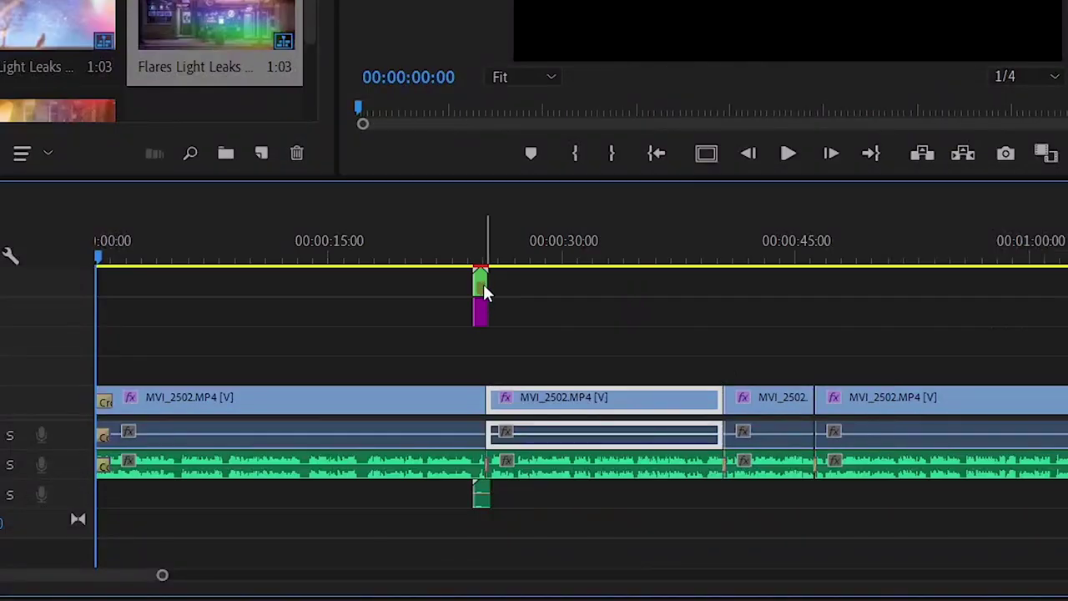
# Shift Pre Light Leaks 6, Texture Adjustment and their audio to straddle the cut at 00:00:24:06.
pyautogui.click(476, 265)
pyautogui.press('=')
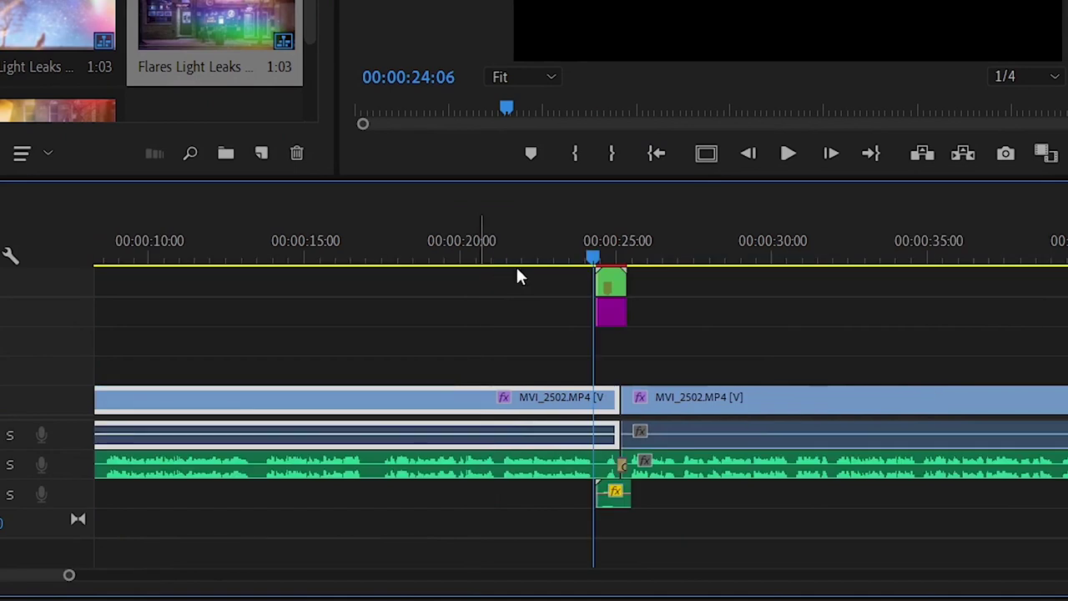
pyautogui.press('=')
pyautogui.press('=')
pyautogui.press('=')
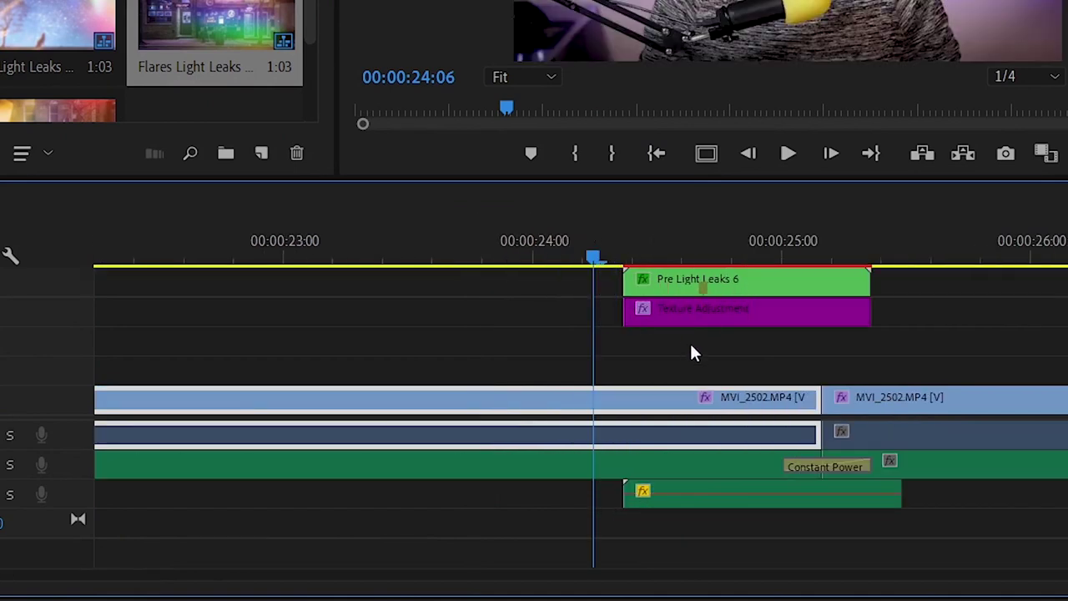
pyautogui.click(719, 292)
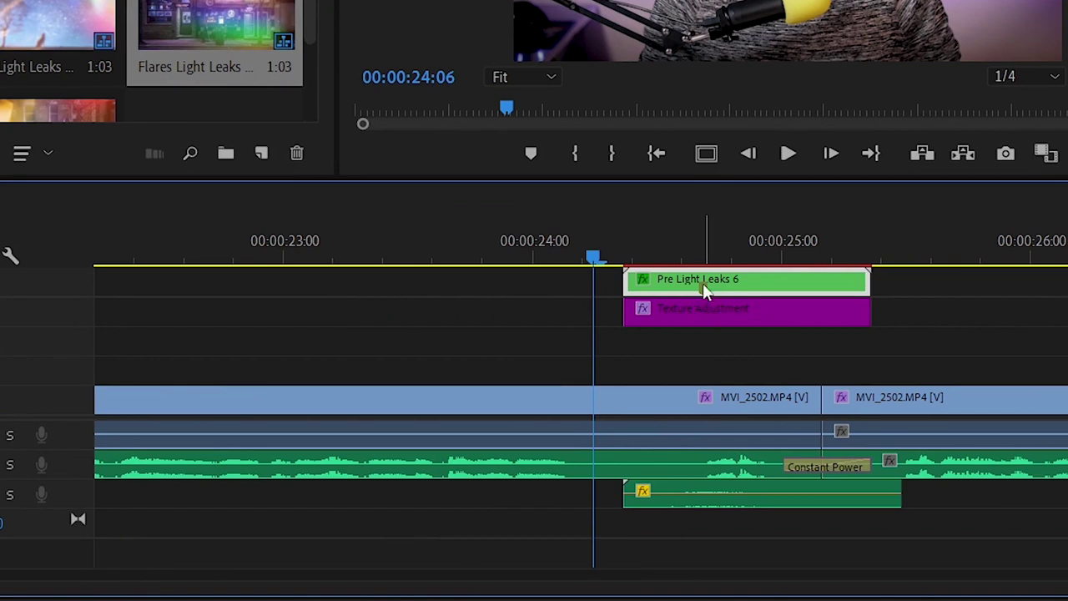
pyautogui.moveTo(643, 344); pyautogui.dragTo(709, 294)
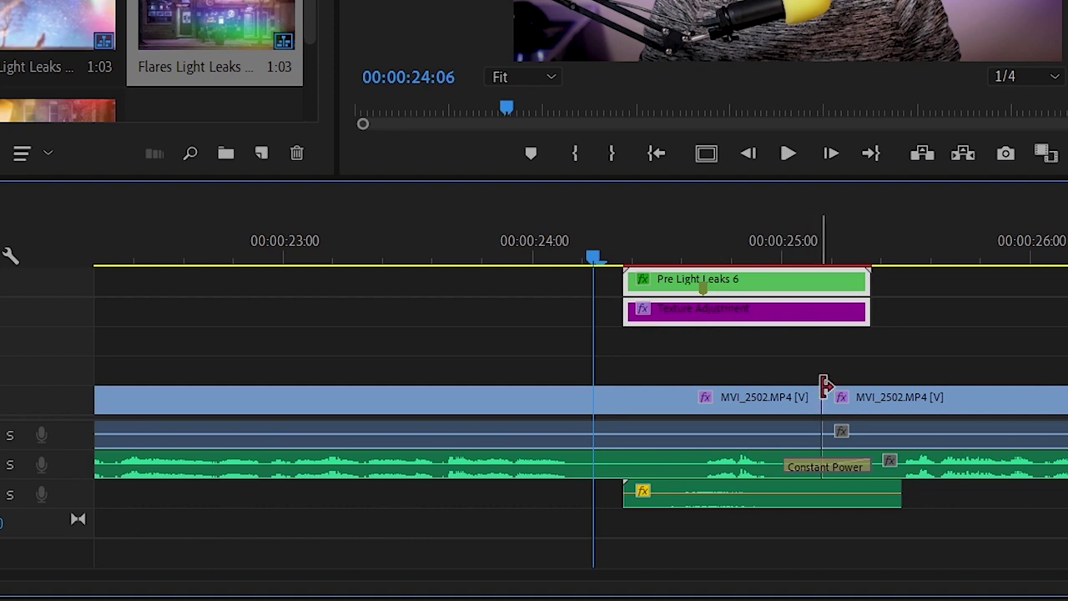
pyautogui.moveTo(737, 284)
pyautogui.mouseDown()
pyautogui.moveTo(762, 326)
pyautogui.moveTo(849, 318)
pyautogui.moveTo(861, 349)
pyautogui.mouseUp()
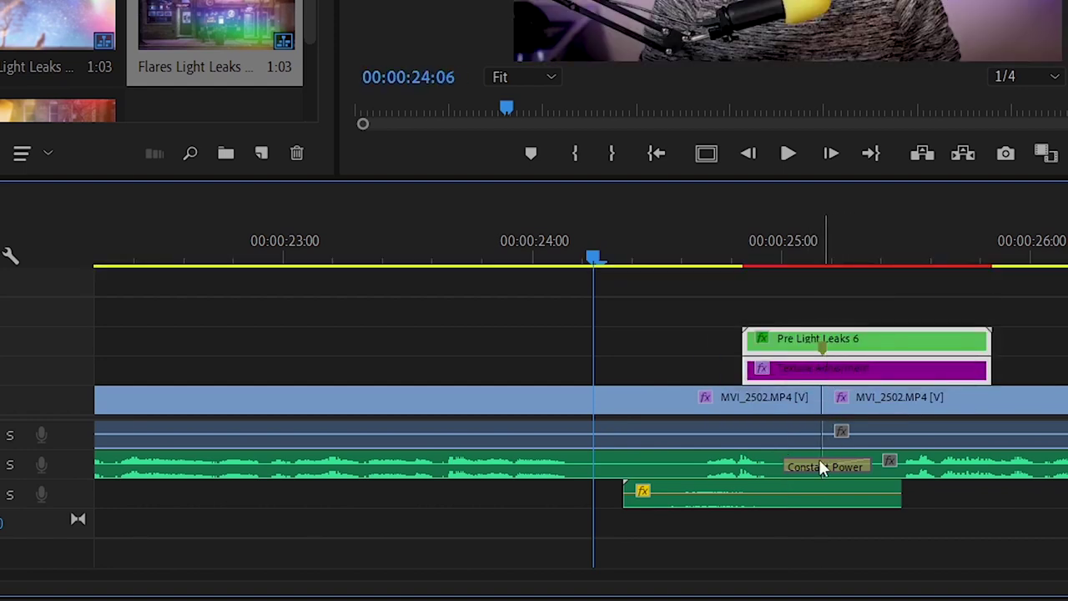
pyautogui.moveTo(642, 491); pyautogui.dragTo(763, 498)
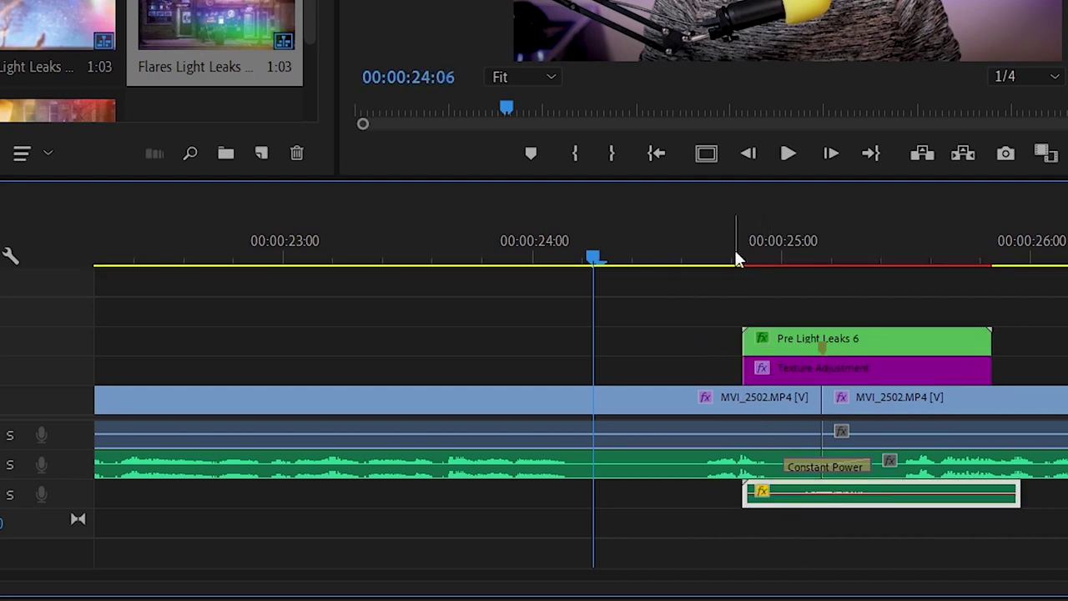
pyautogui.press('-')
pyautogui.press('-')
pyautogui.press('-')
pyautogui.press('-')
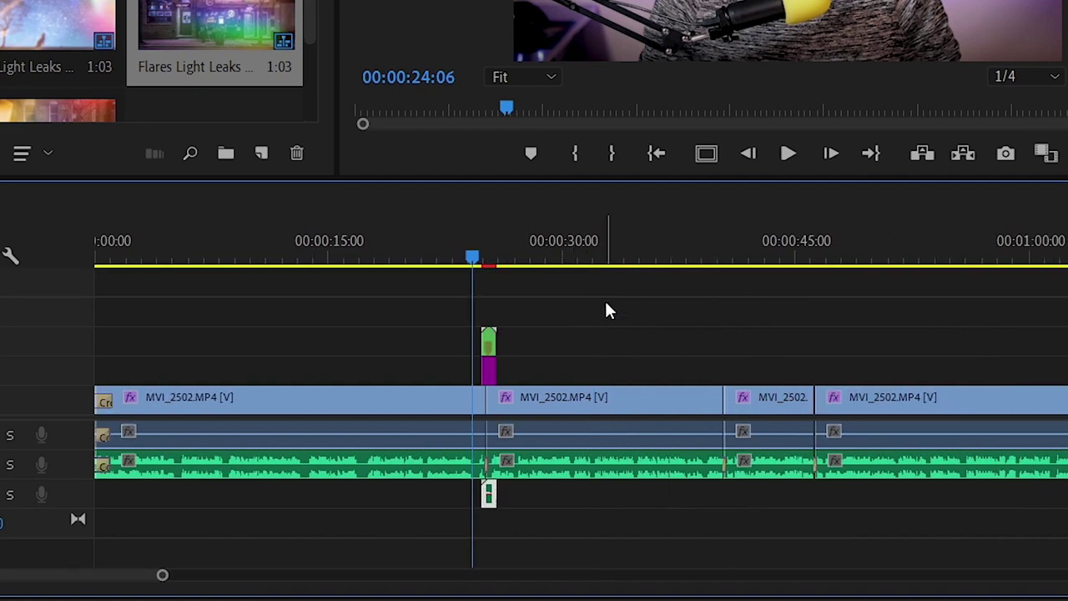
pyautogui.click(429, 249)
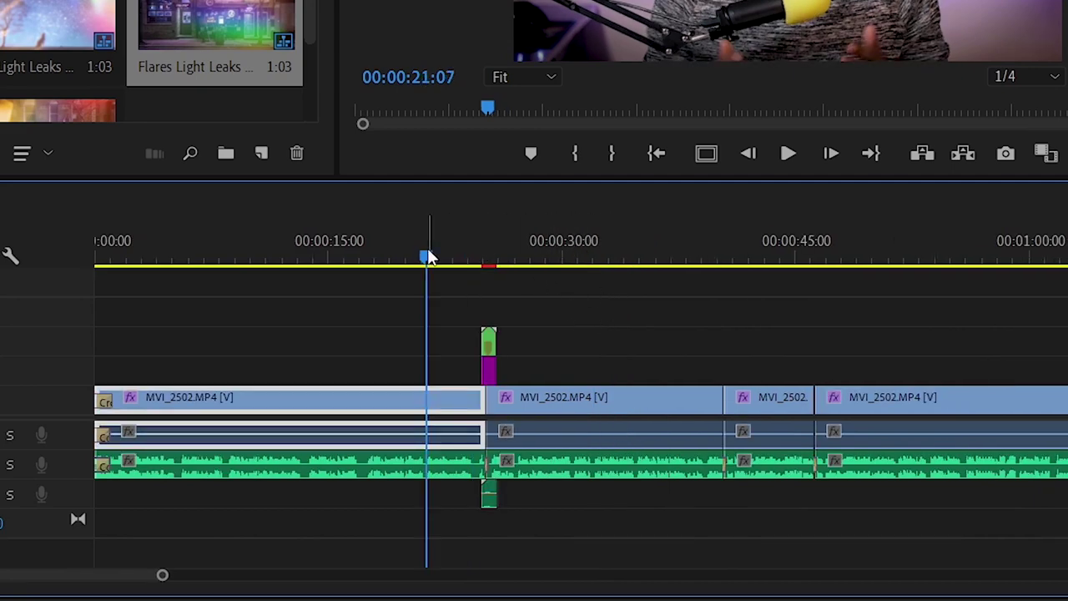
pyautogui.press('space')
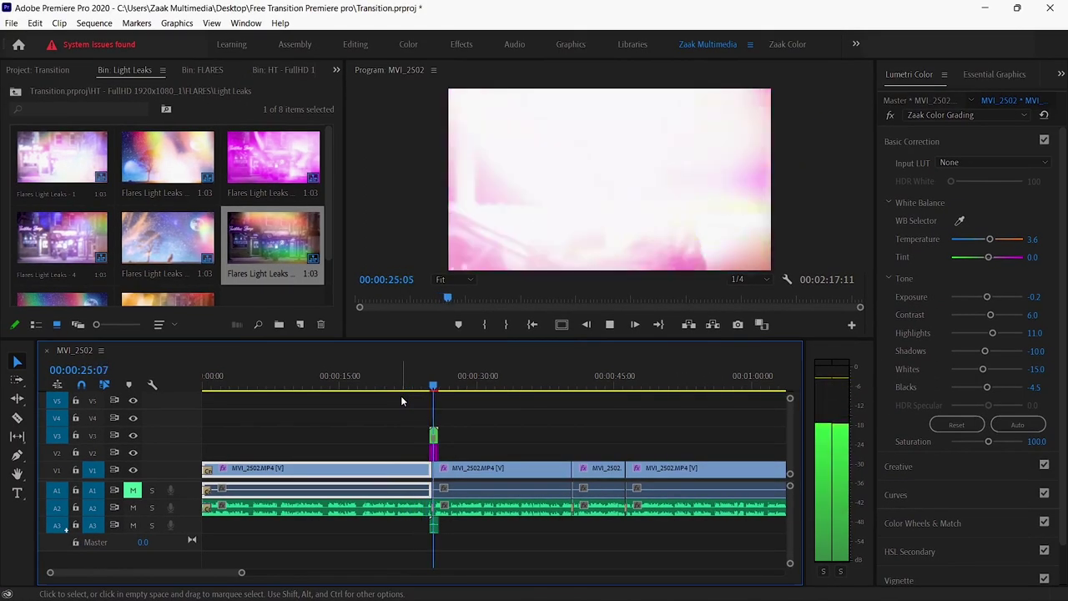
pyautogui.press('space')
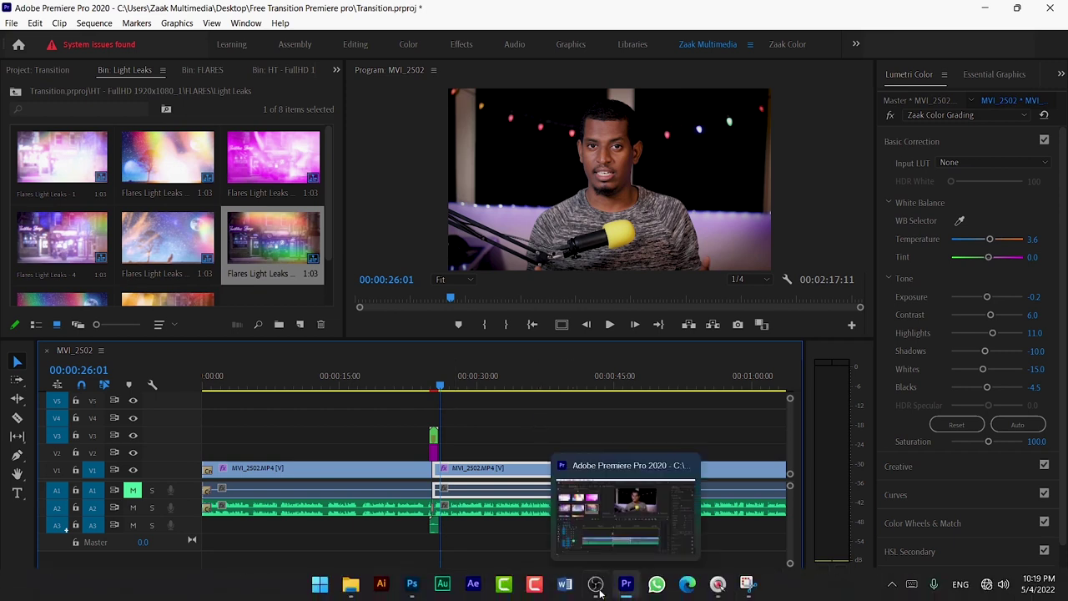
pyautogui.click(597, 584)
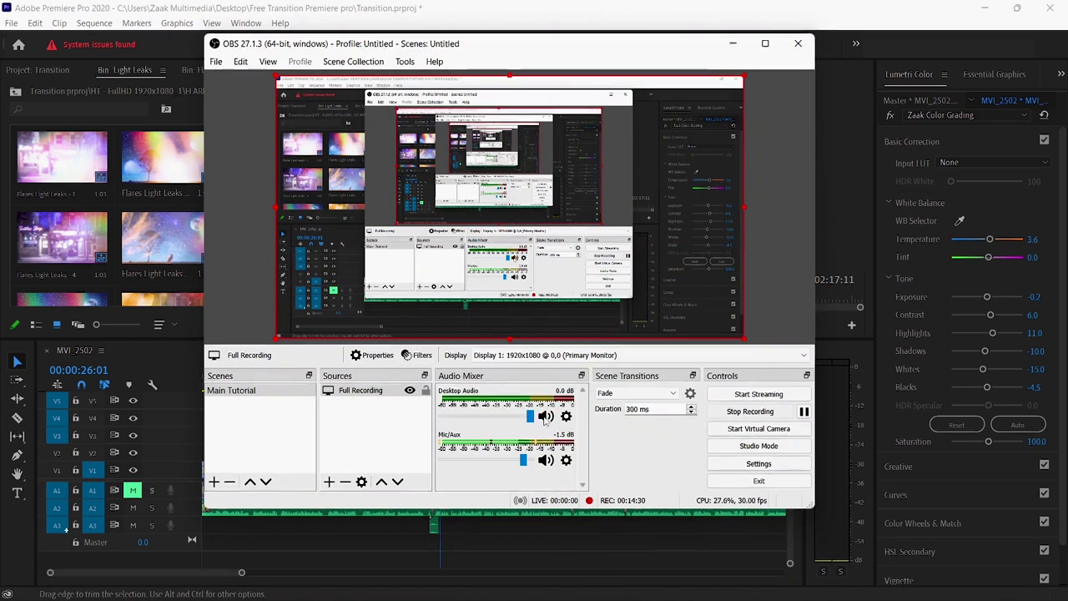
pyautogui.click(732, 43)
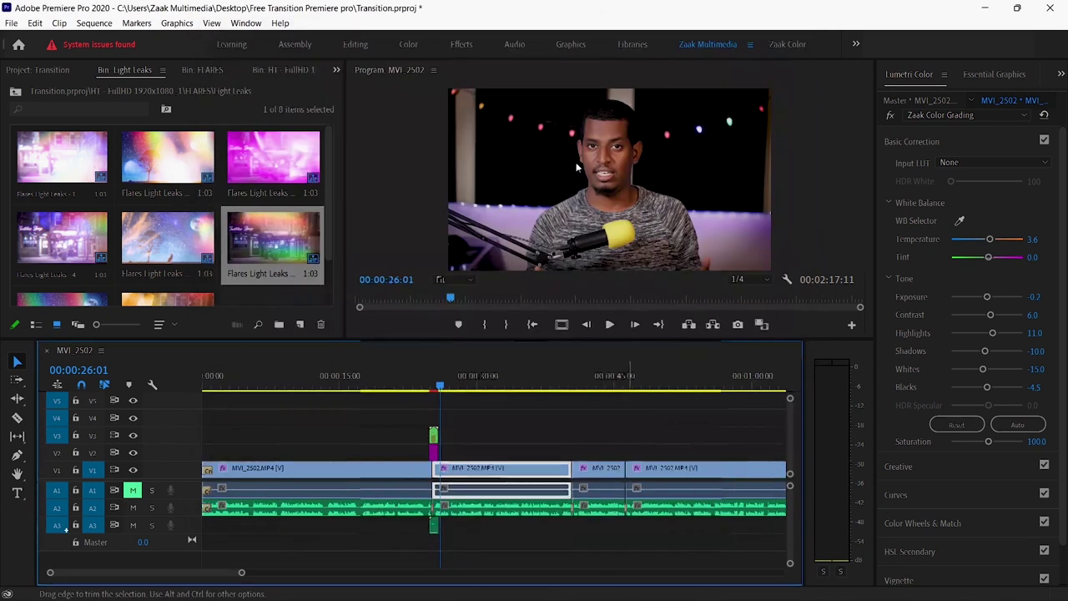
pyautogui.click(414, 383)
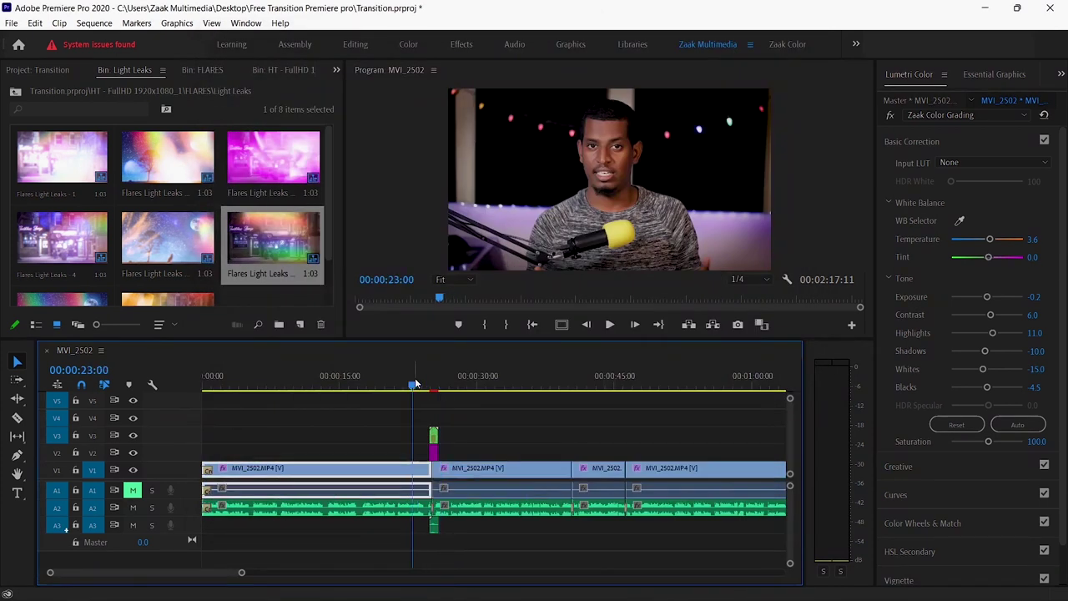
pyautogui.press('space')
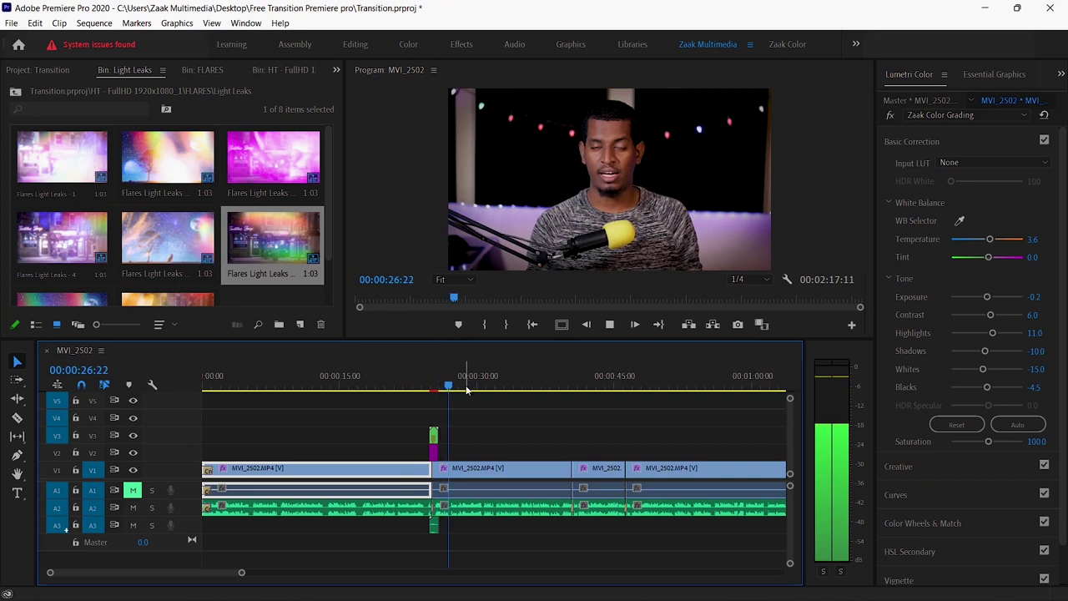
pyautogui.press('space')
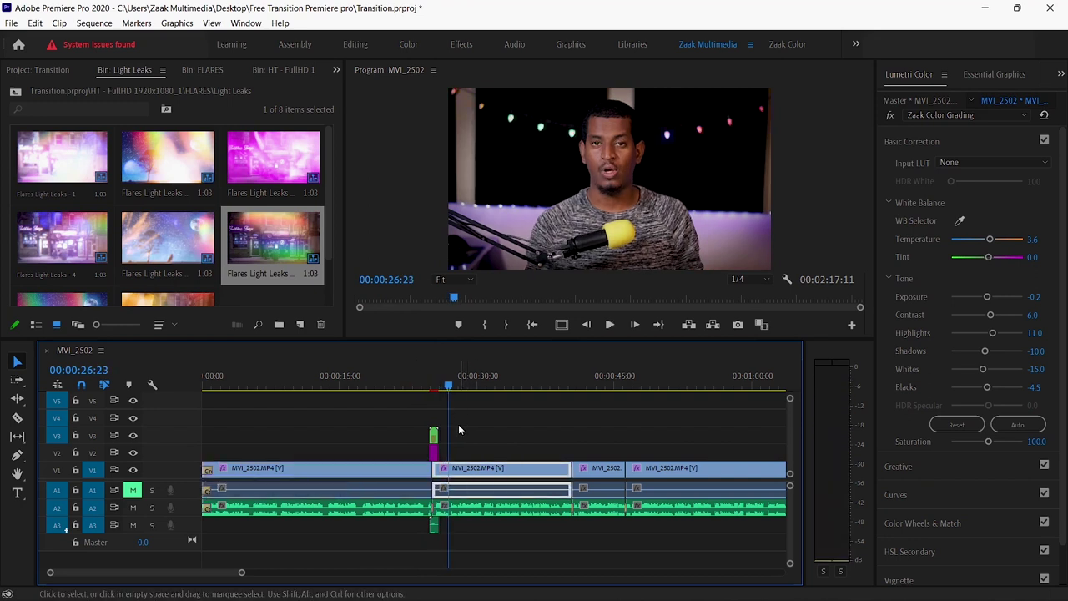
# Open the HT - FullHD, ZOOM and Ease bins to show the Zoom Ease In, Out and In Out presets.
pyautogui.click(45, 74)
pyautogui.doubleClick(300, 156)
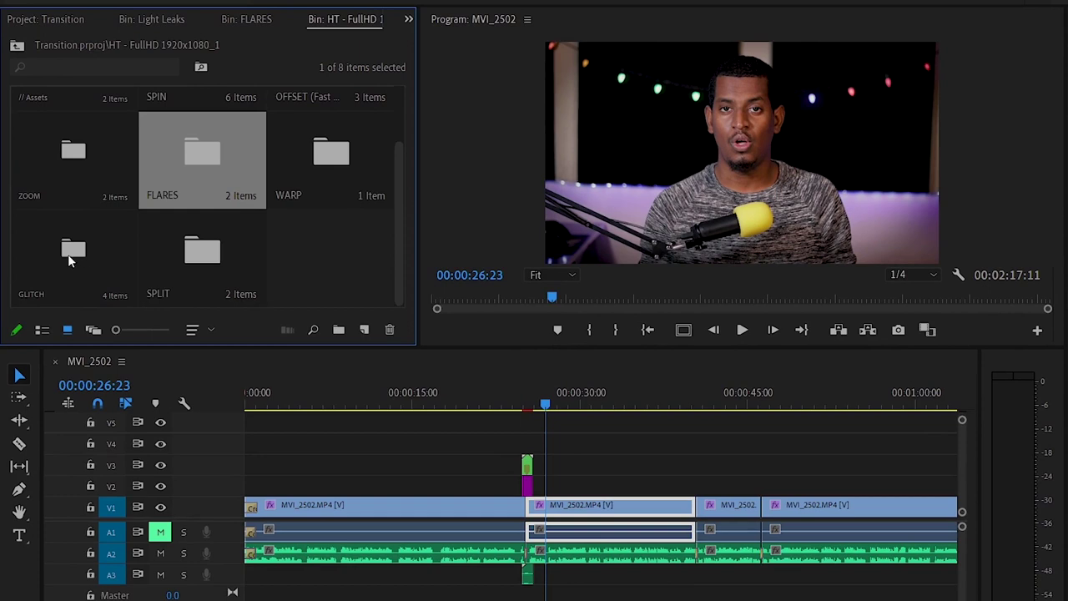
pyautogui.doubleClick(57, 148)
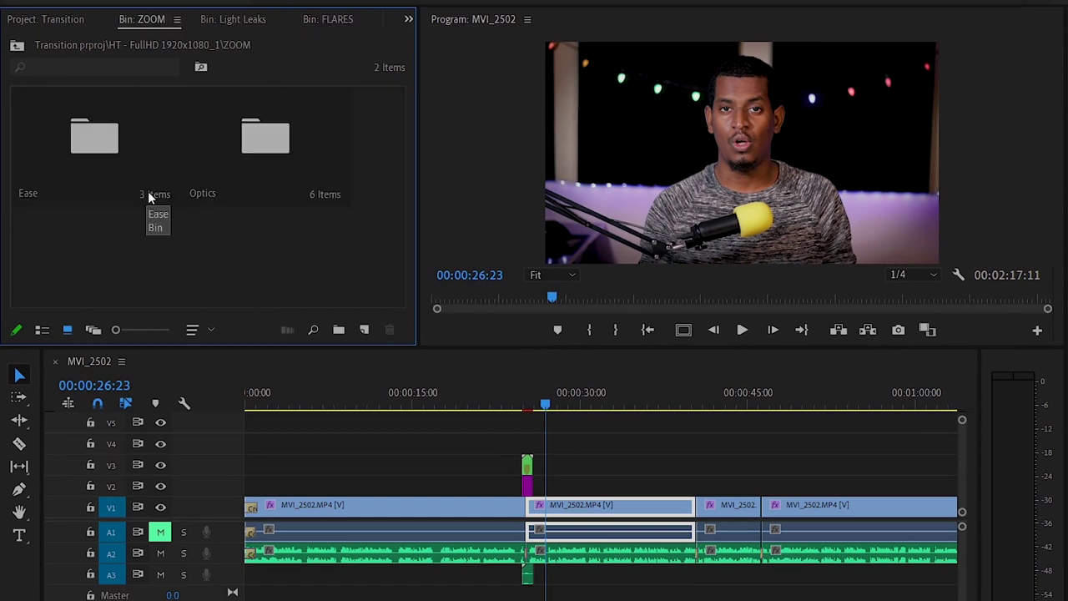
pyautogui.doubleClick(78, 140)
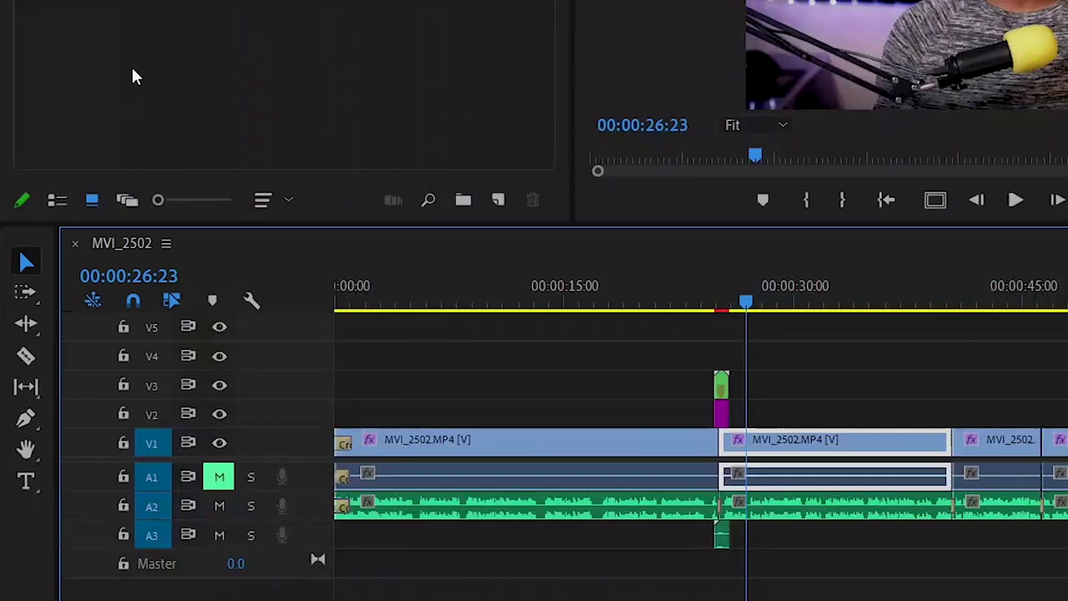
# Try dropping Zoom Ease - In on the sequence near the 00:00:40:02 cut, then delete that placement.
pyautogui.moveTo(67, 137)
pyautogui.mouseDown()
pyautogui.moveTo(659, 488)
pyautogui.moveTo(696, 467)
pyautogui.mouseUp()
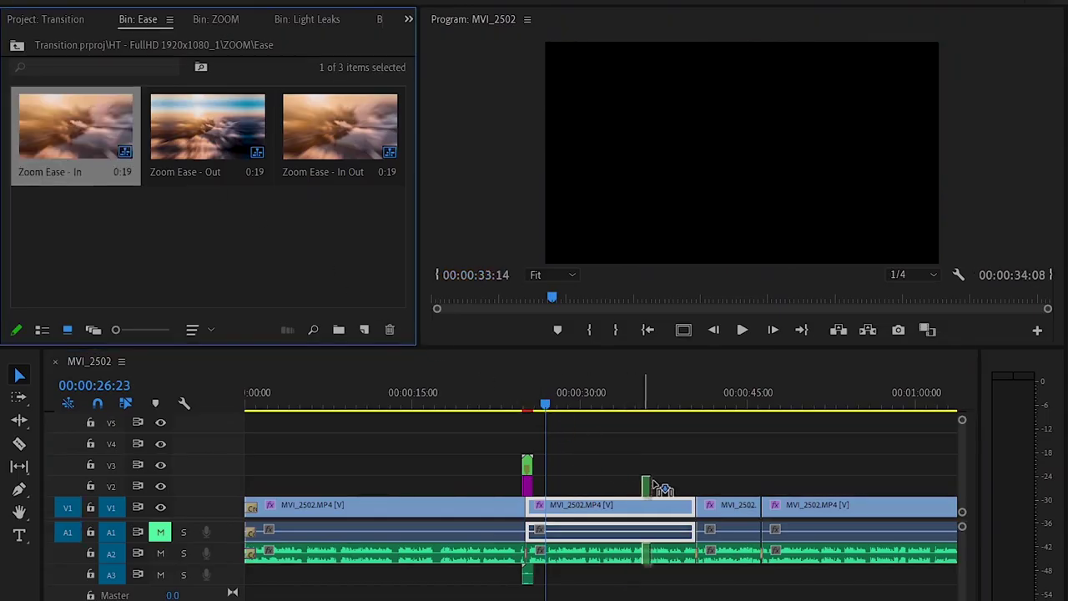
pyautogui.click(689, 381)
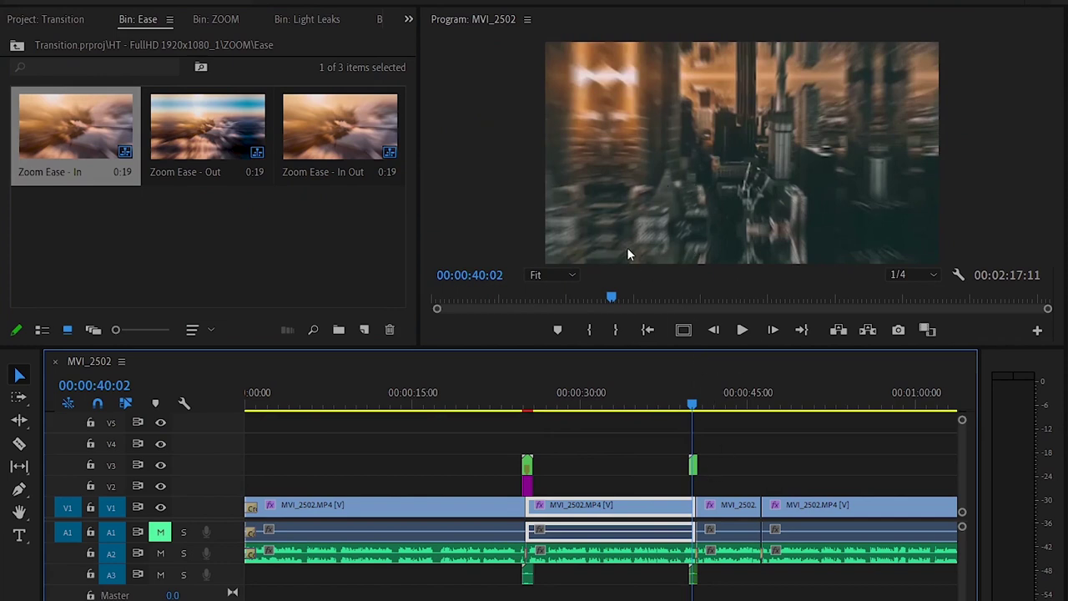
pyautogui.scroll(3, 646, 435)
pyautogui.scroll(2, 650, 437)
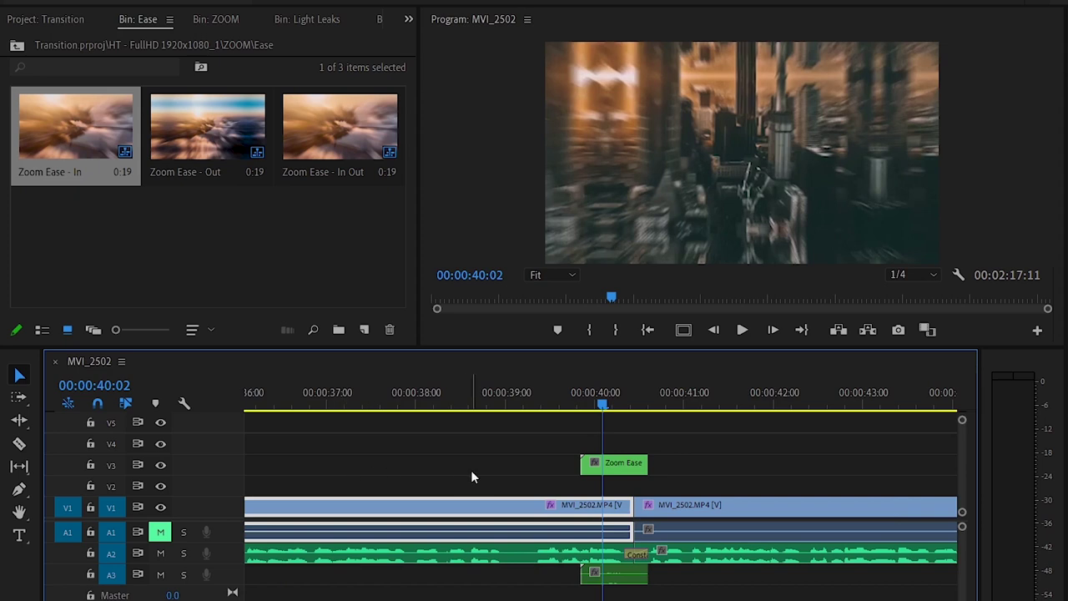
pyautogui.press('Delete')
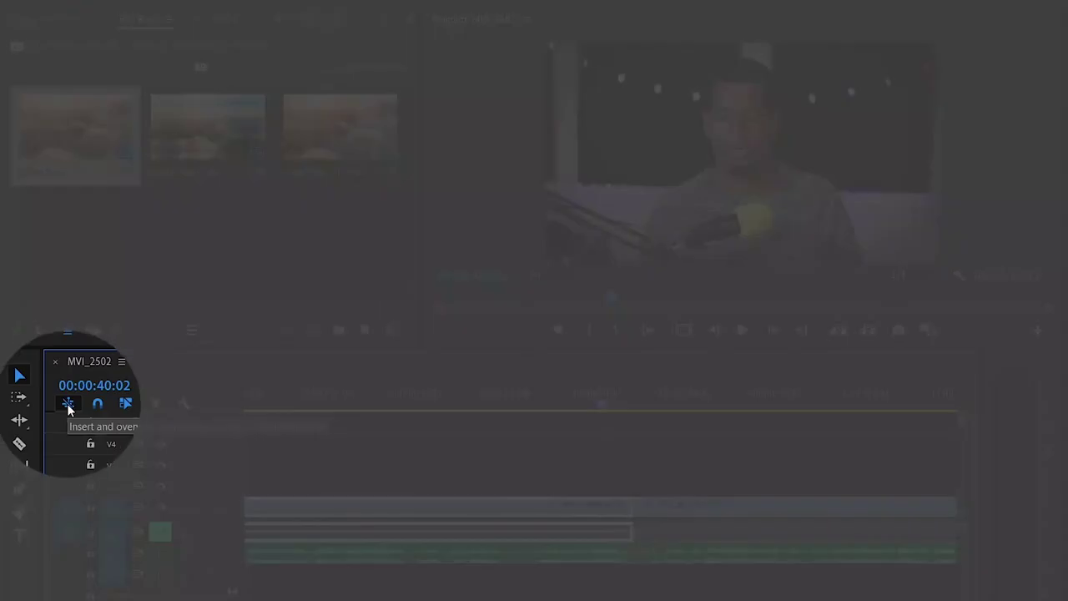
# Turn on nested sequence insertion and drop Zoom Ease - In as one nested clip at the 00:40 cut.
pyautogui.click(69, 404)
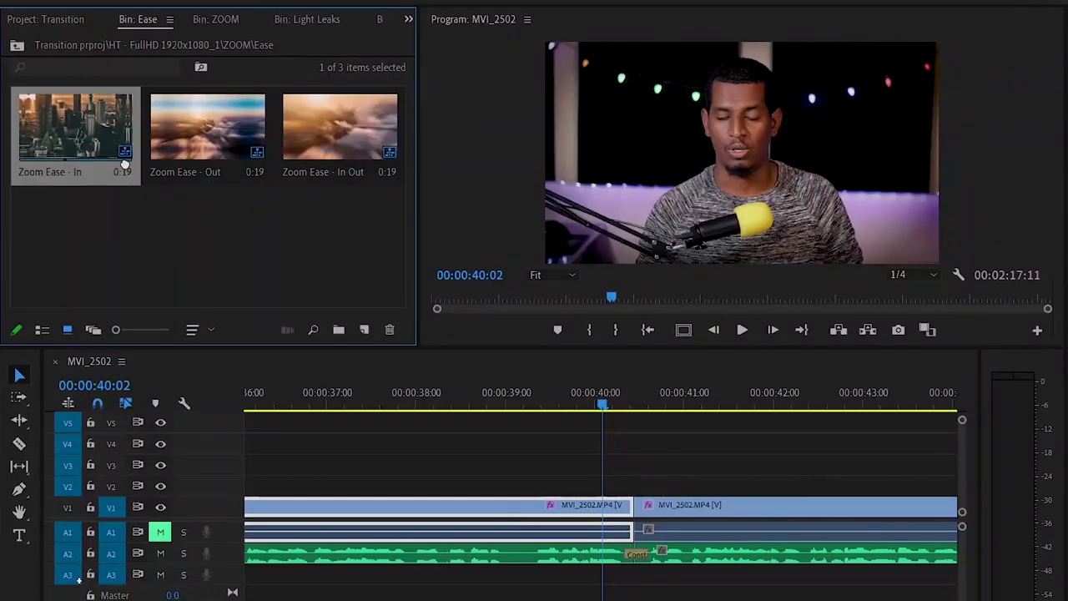
pyautogui.moveTo(124, 166)
pyautogui.mouseDown()
pyautogui.moveTo(480, 440)
pyautogui.moveTo(635, 498)
pyautogui.moveTo(650, 473)
pyautogui.mouseUp()
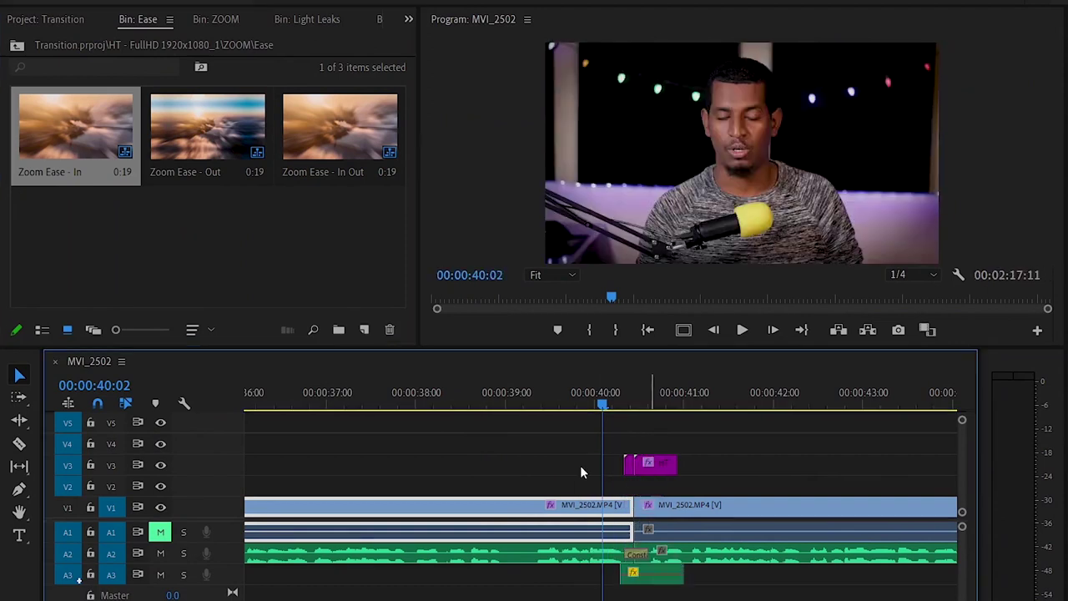
pyautogui.press('-')
pyautogui.press('-')
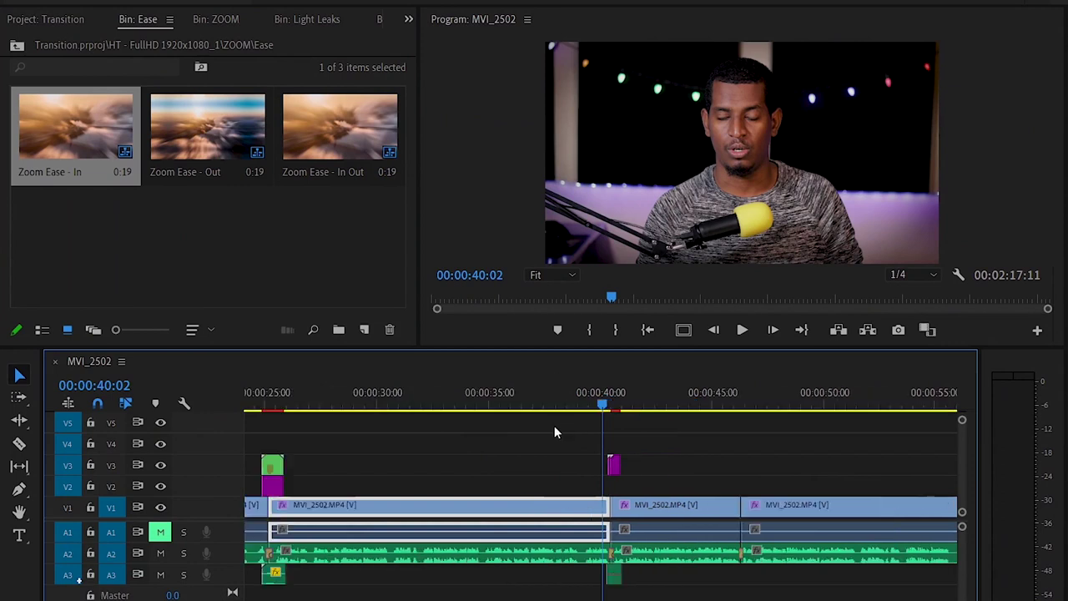
# Render the sequence's effects from in to out.
pyautogui.press('Return')
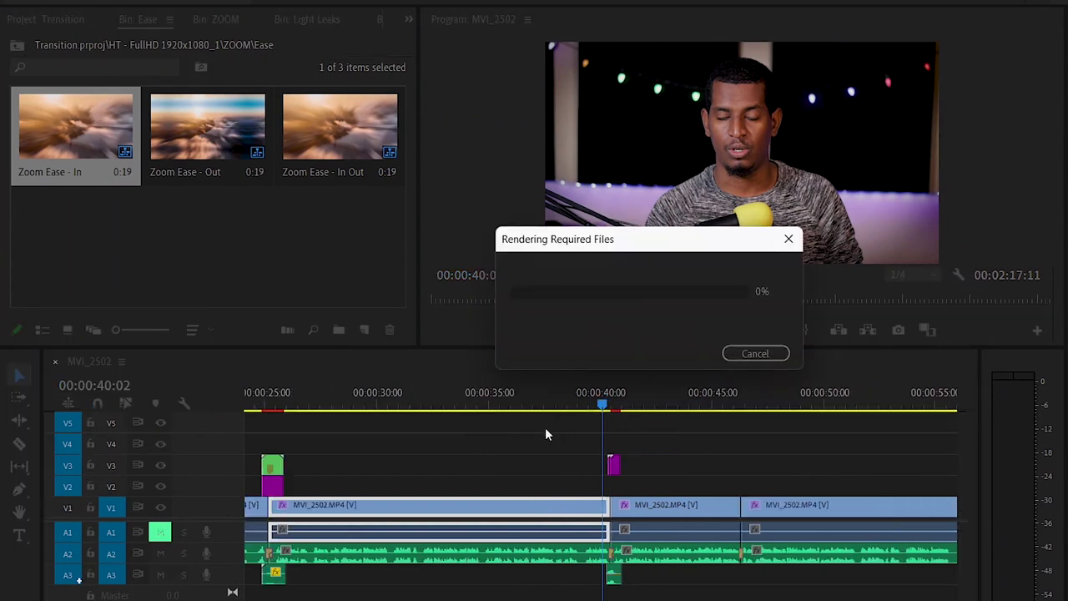